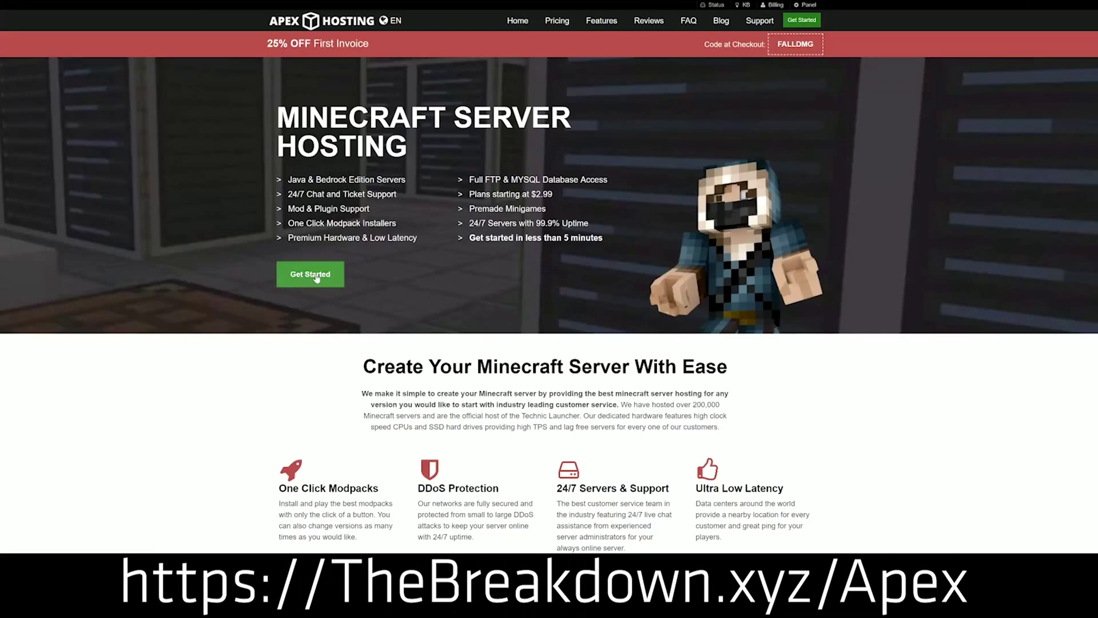
Scroll Apex Hosting's features, highlighting One Click Modpacks, Automated Backups and Instant Setup.
scroll(320, 229, "down", 3)
scroll(351, 172, "down", 2)
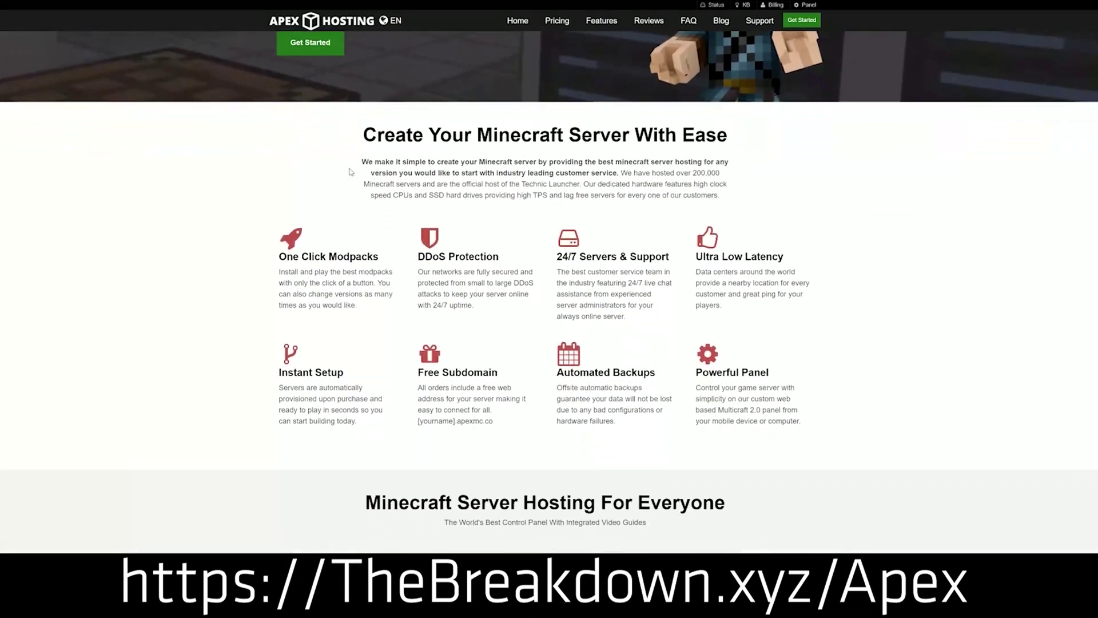
left_click_drag(278, 256, 666, 257)
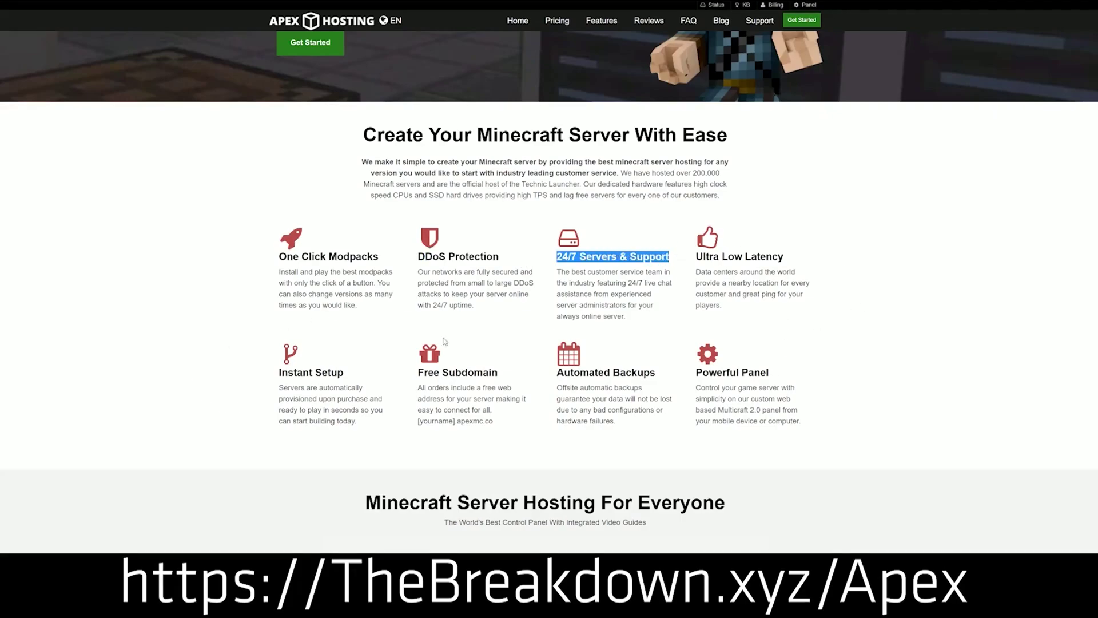
left_click_drag(555, 373, 690, 372)
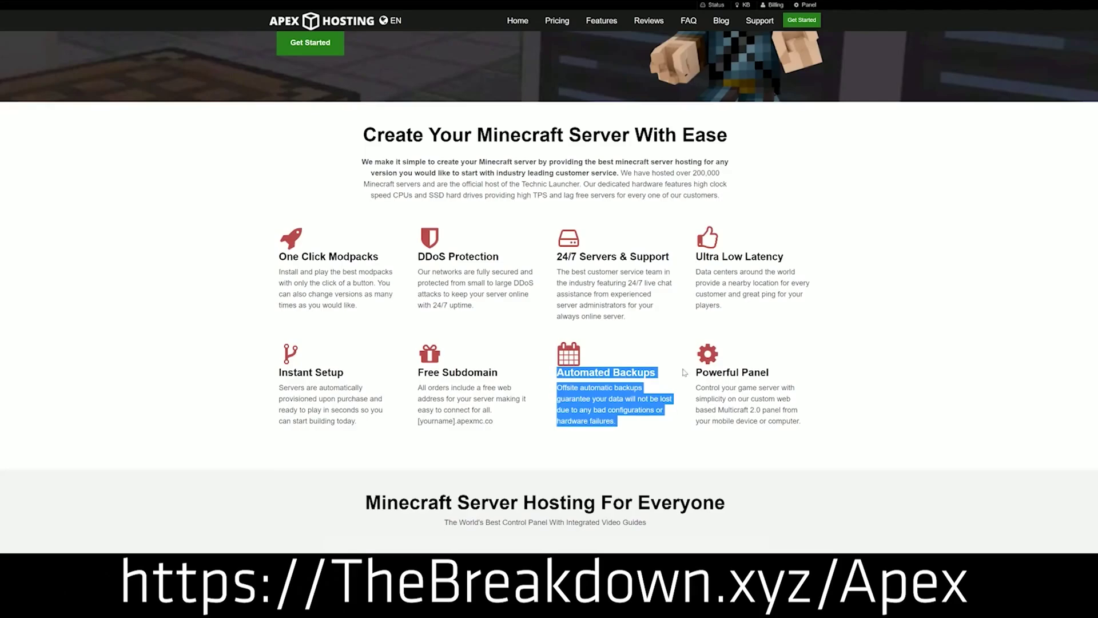
left_click(511, 376)
left_click_drag(358, 422, 279, 372)
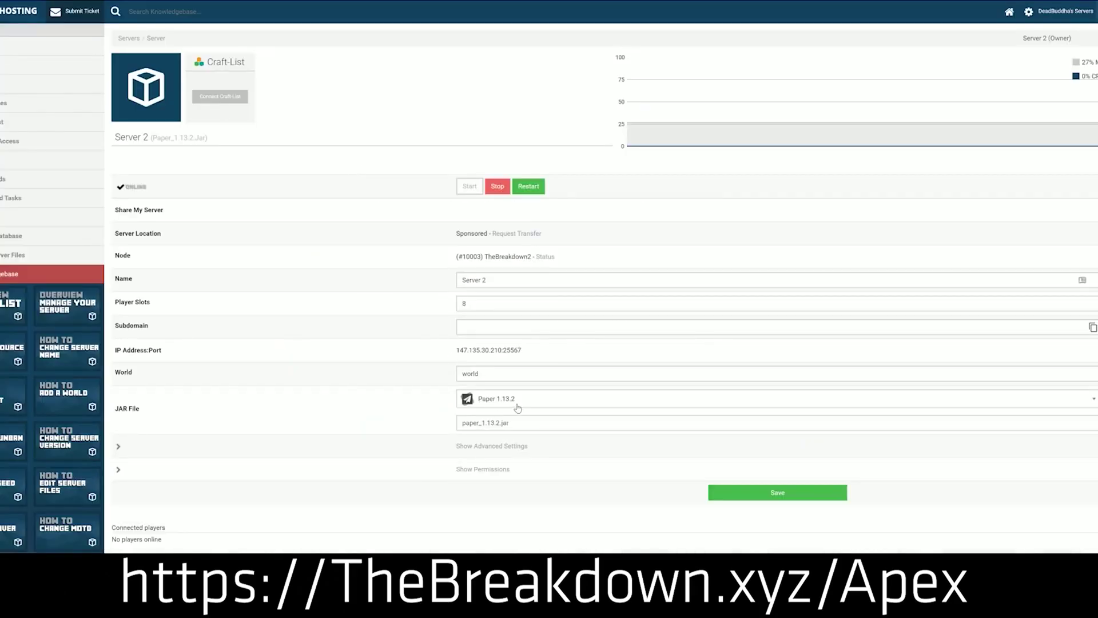
Browse the server versions in the control panel's JAR File dropdown.
left_click(518, 401)
scroll(509, 487, "down", 2)
scroll(503, 452, "down", 2)
scroll(503, 452, "down", 2)
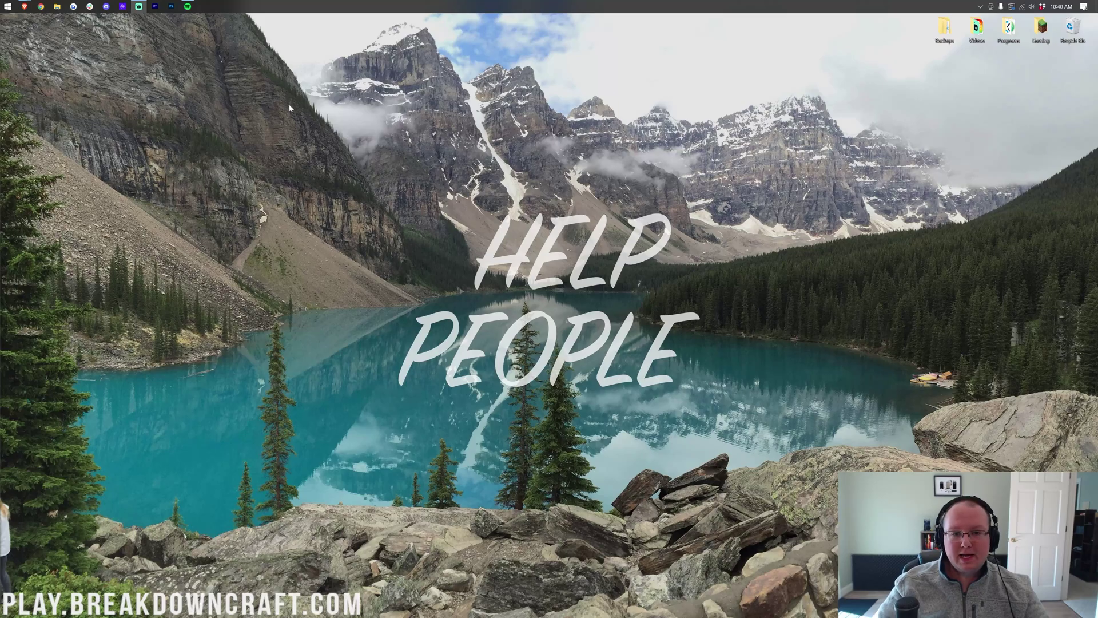
Search 'micro' from Start and launch the Microsoft Store best match.
left_click(2, 4)
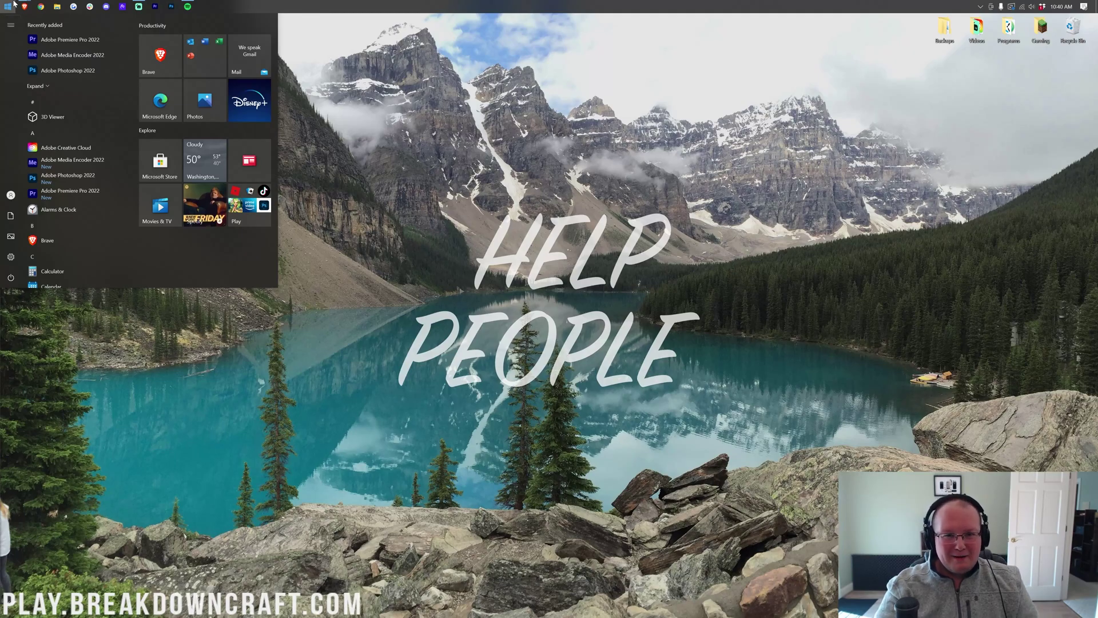
type("micro")
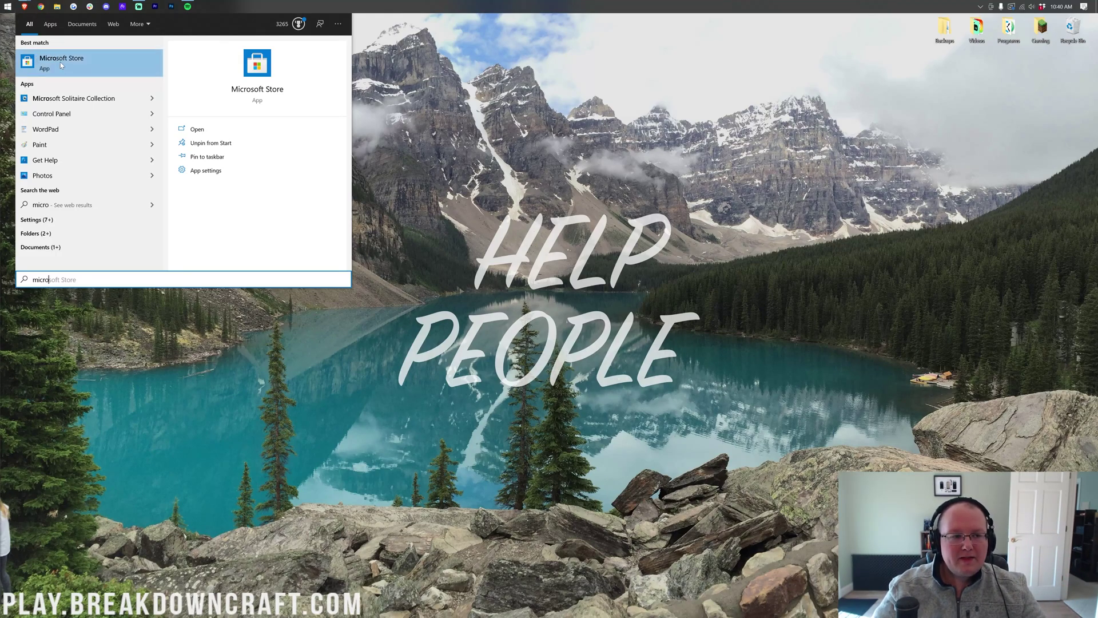
left_click(81, 72)
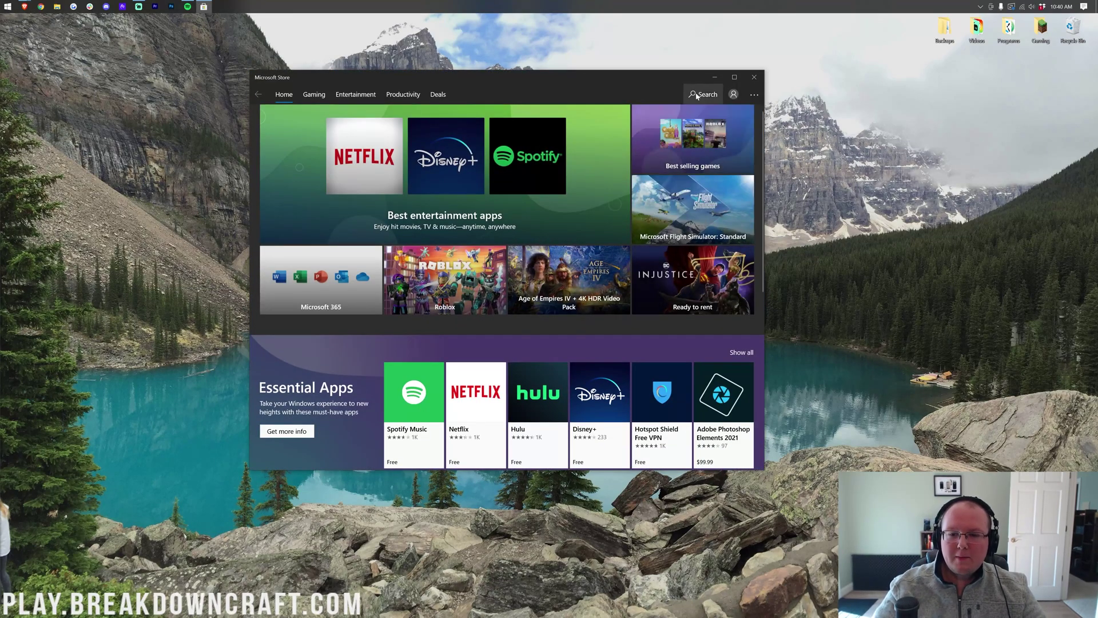
Search the Store for 'gamepass' and scroll to the Xbox Game Pass membership results.
left_click(704, 94)
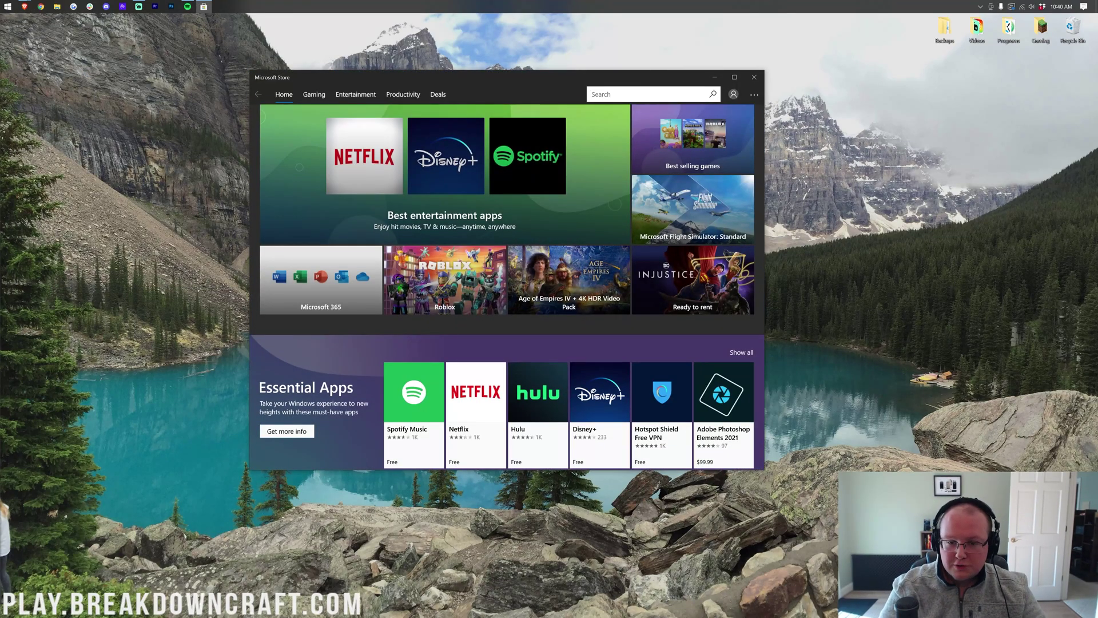
type("gamepass")
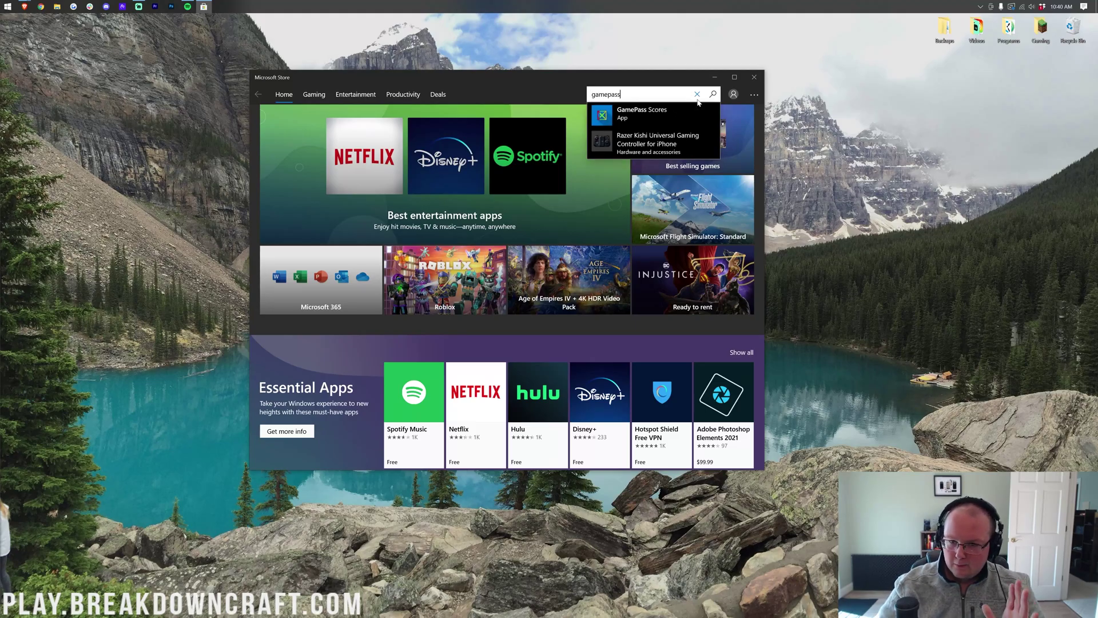
key("Return")
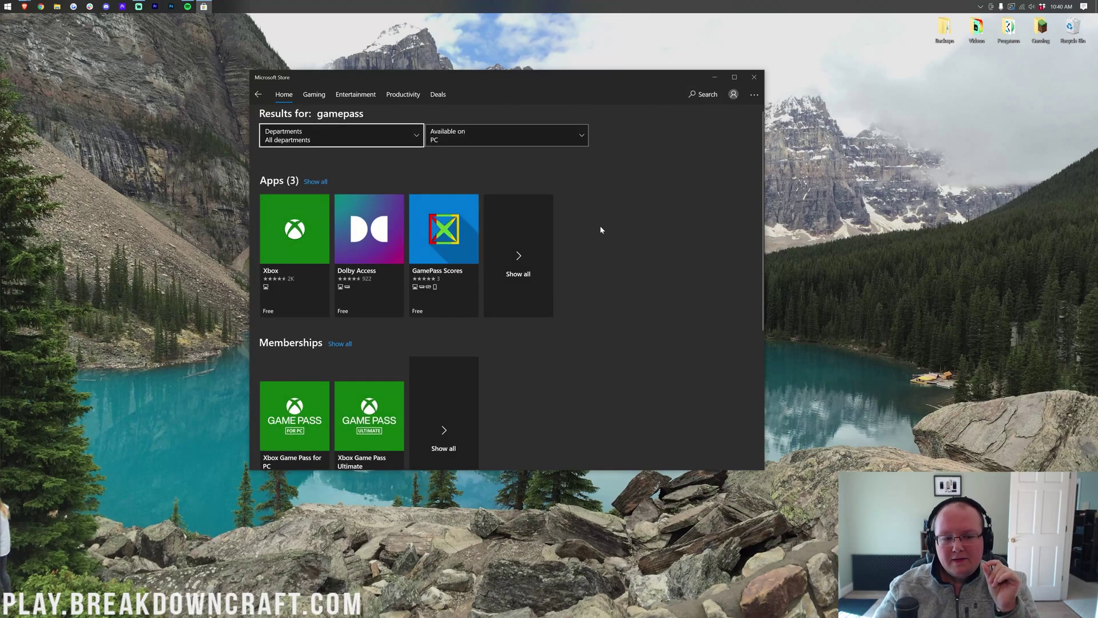
scroll(589, 232, "down", 4)
scroll(572, 238, "up", 1)
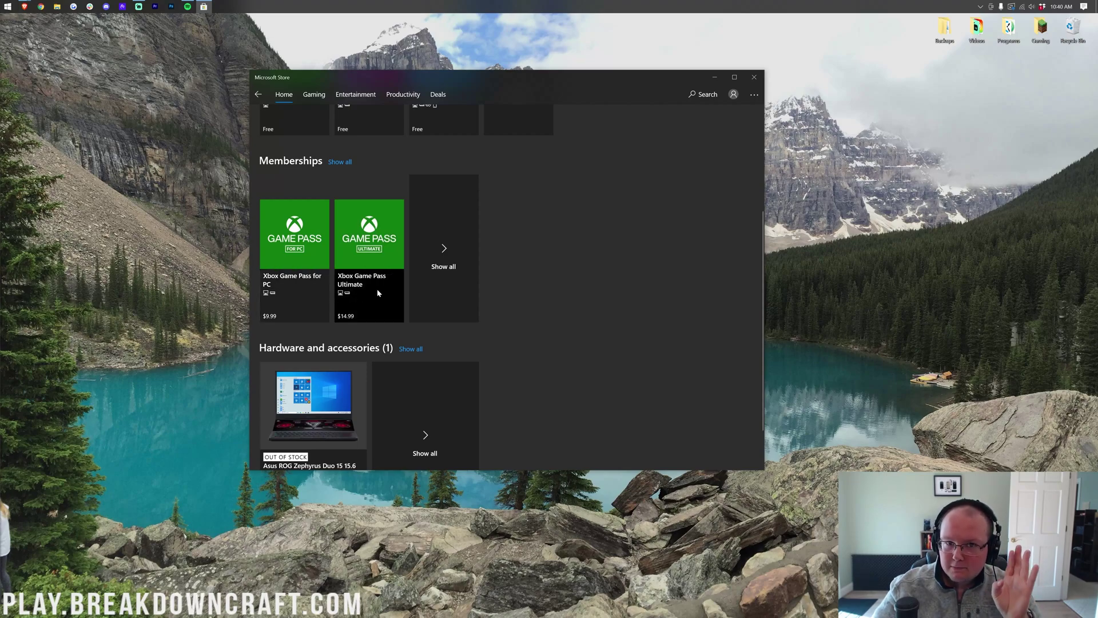
View the Xbox Game Pass for PC page, which shows it already owned.
left_click(313, 304)
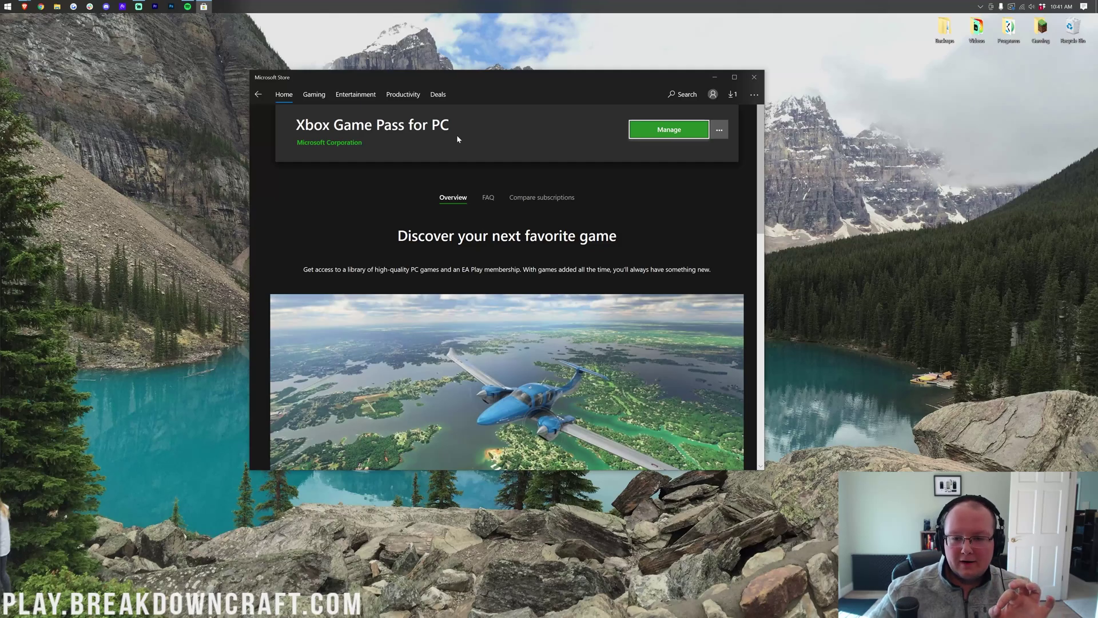
Close the Store and launch the Xbox app from a Start search for 'xbox'.
left_click(758, 86)
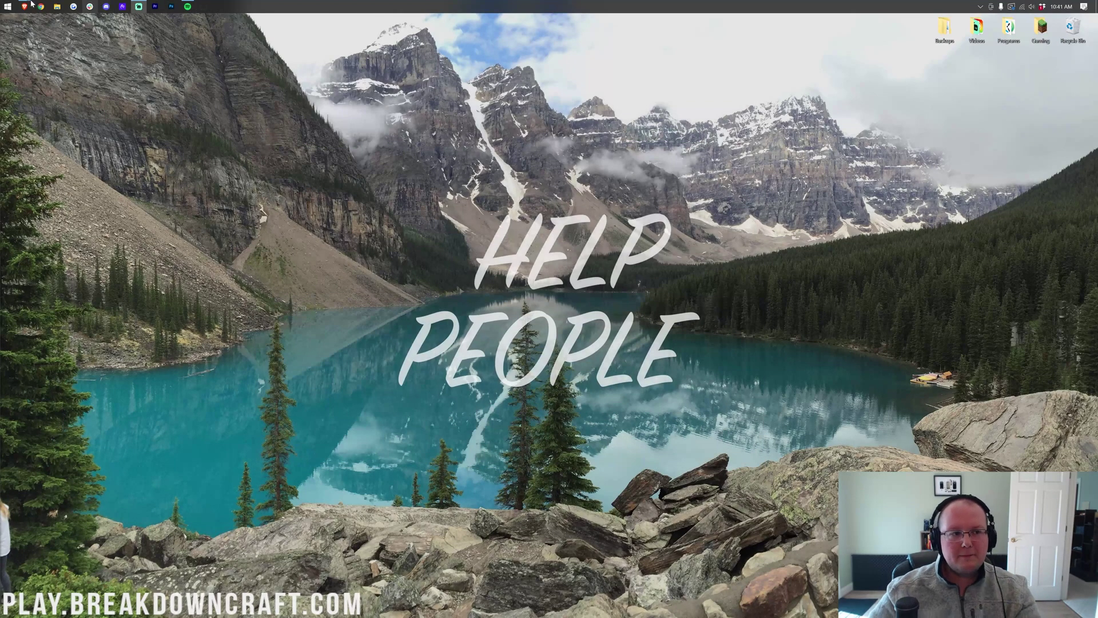
left_click(3, 5)
type("xbox")
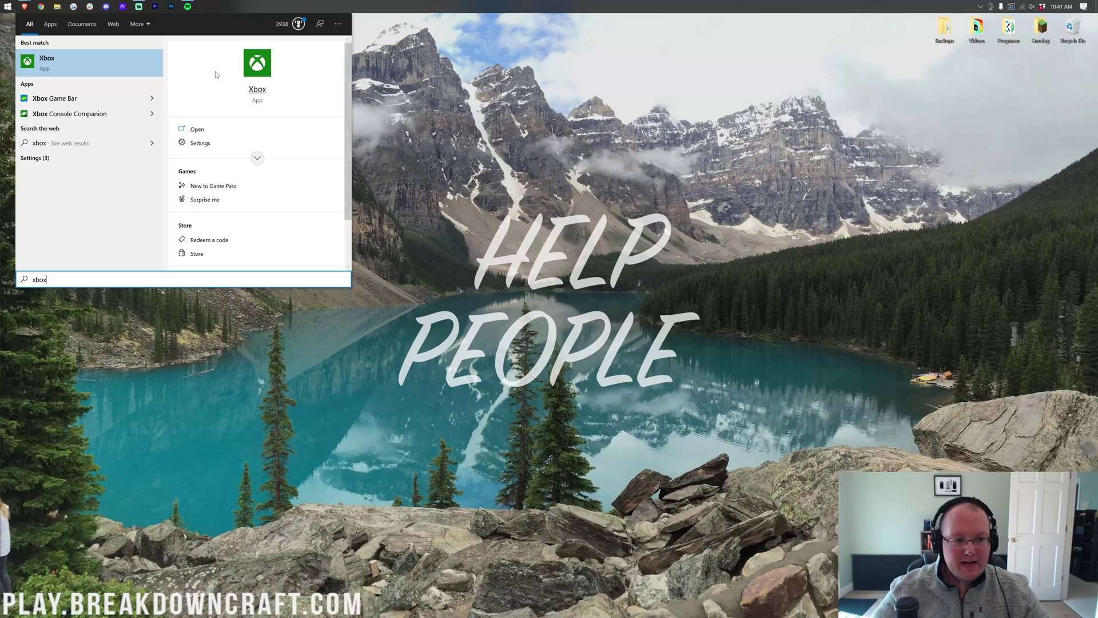
left_click(125, 69)
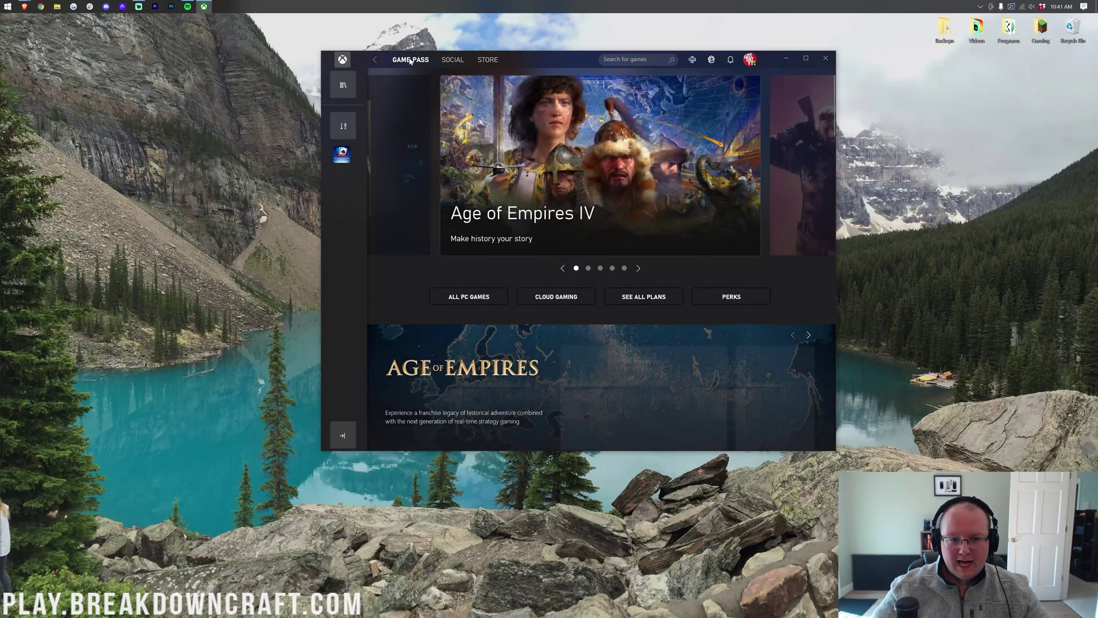
left_click(5, 6)
Reopen the Store via 'micr', verify the Xbox app listing shows installed, then close it.
type("micr")
key("Return")
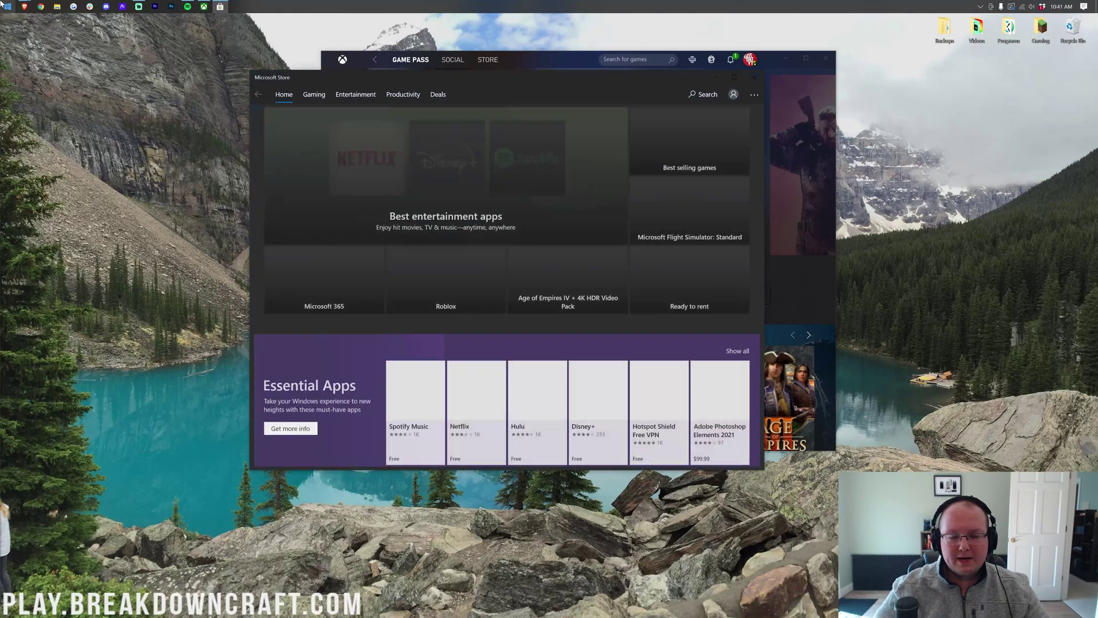
type("xbox")
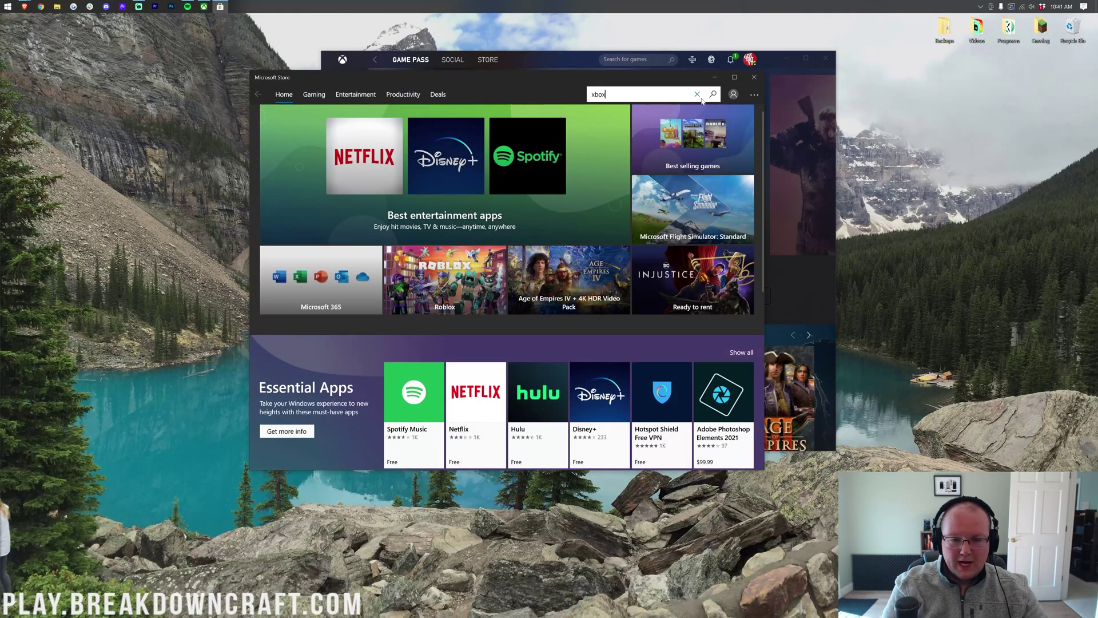
left_click(639, 221)
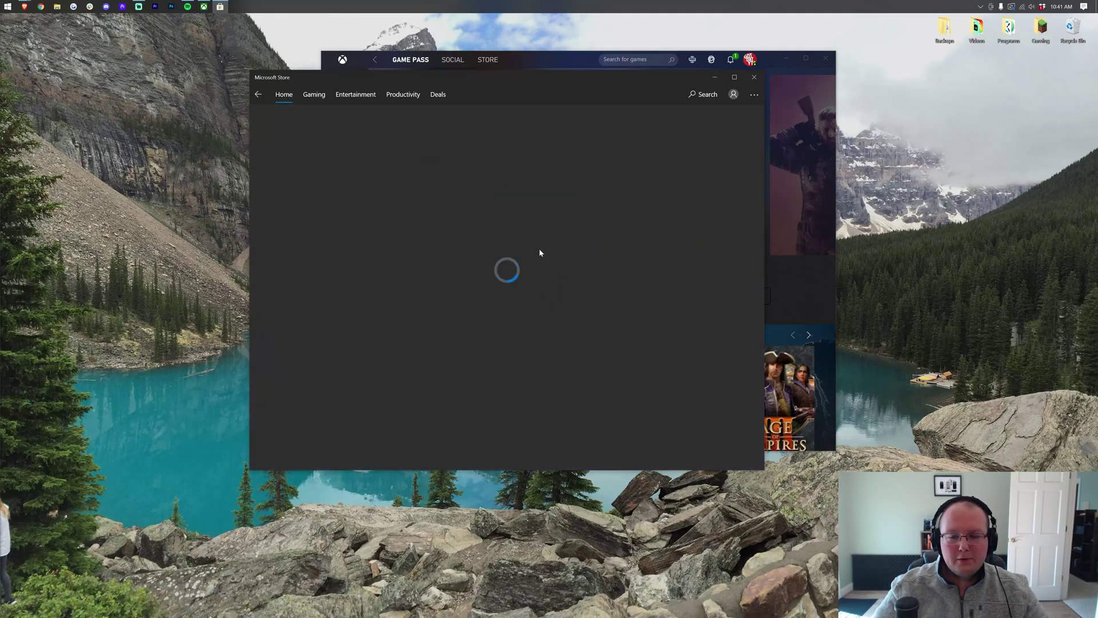
scroll(689, 295, "down", 2)
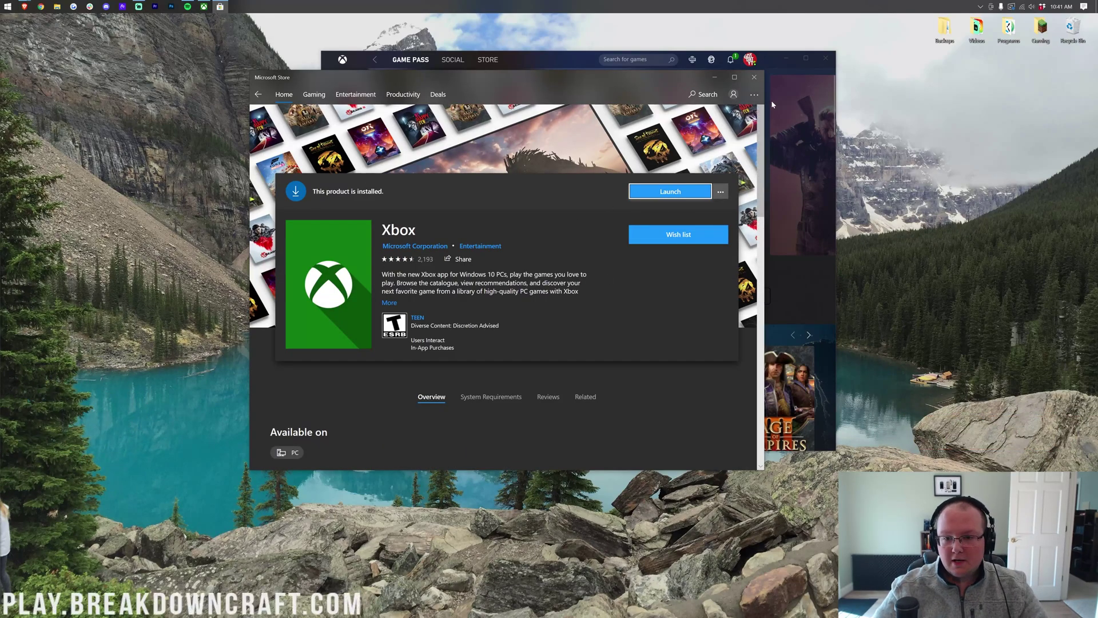
left_click(754, 77)
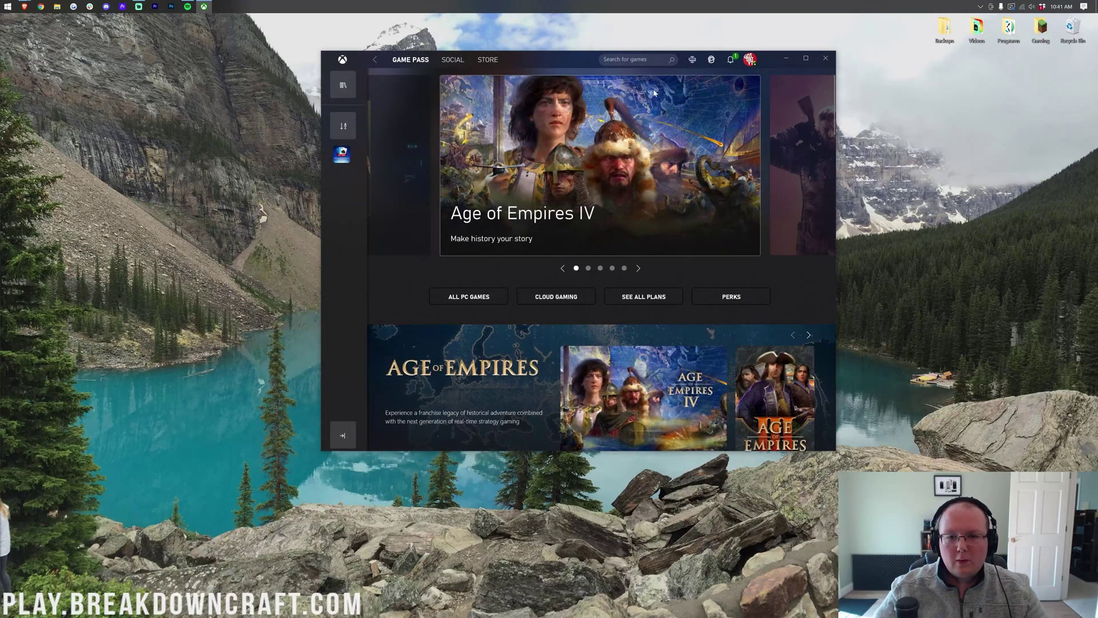
Search 'Minecraft launcher' in the Xbox app and bring up its install dialog.
left_click(612, 59)
type("minecraf")
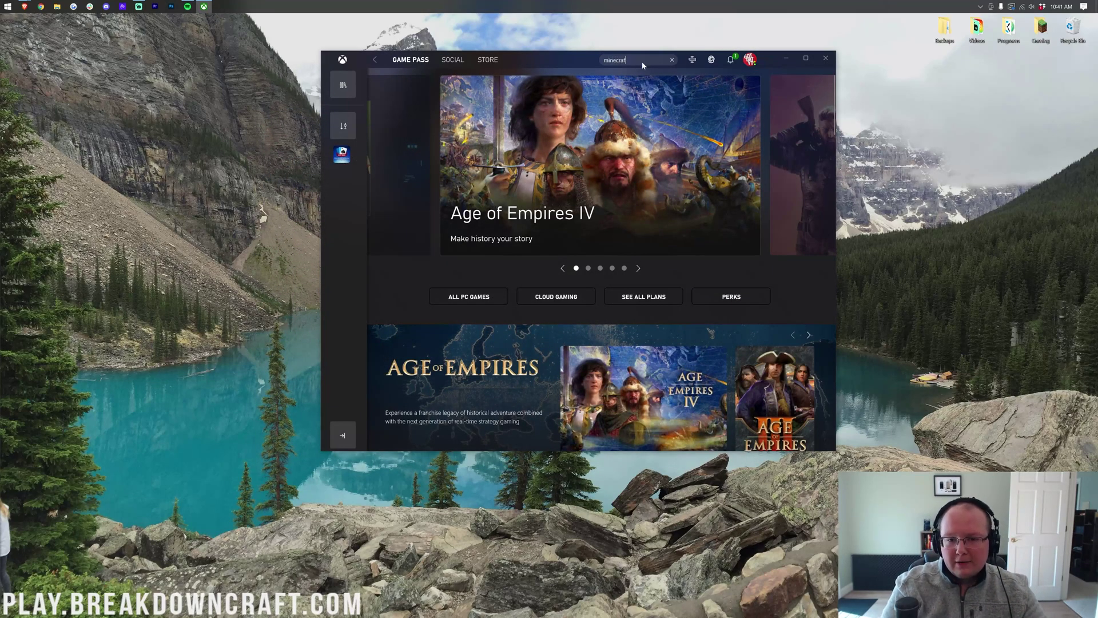
type("t")
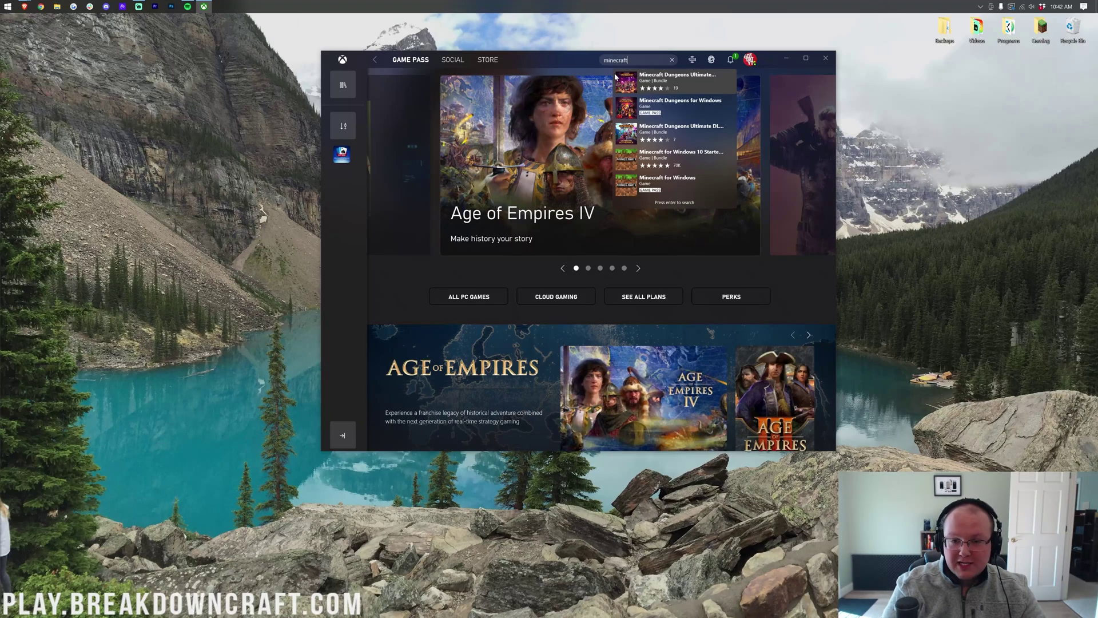
key("ctrl+a")
type("Minecraft launc")
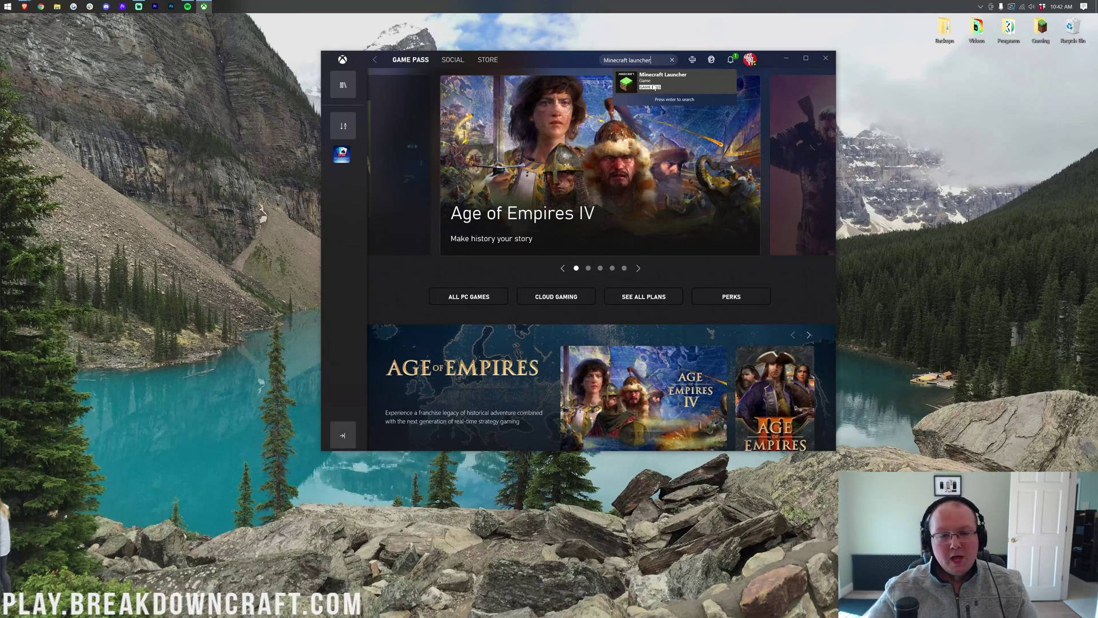
left_click(653, 85)
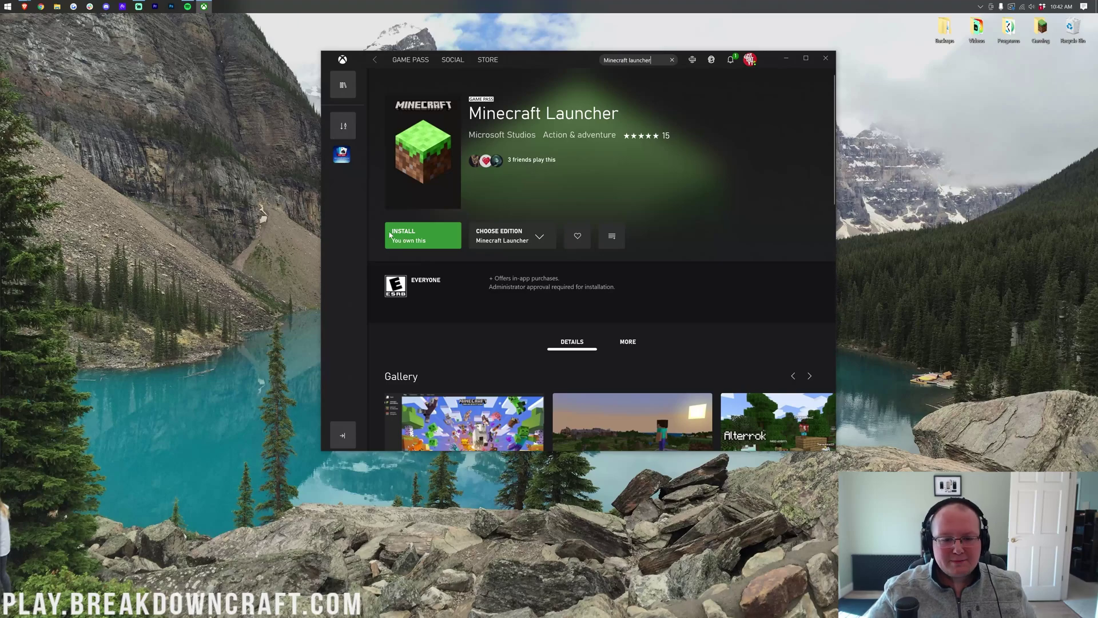
left_click(432, 240)
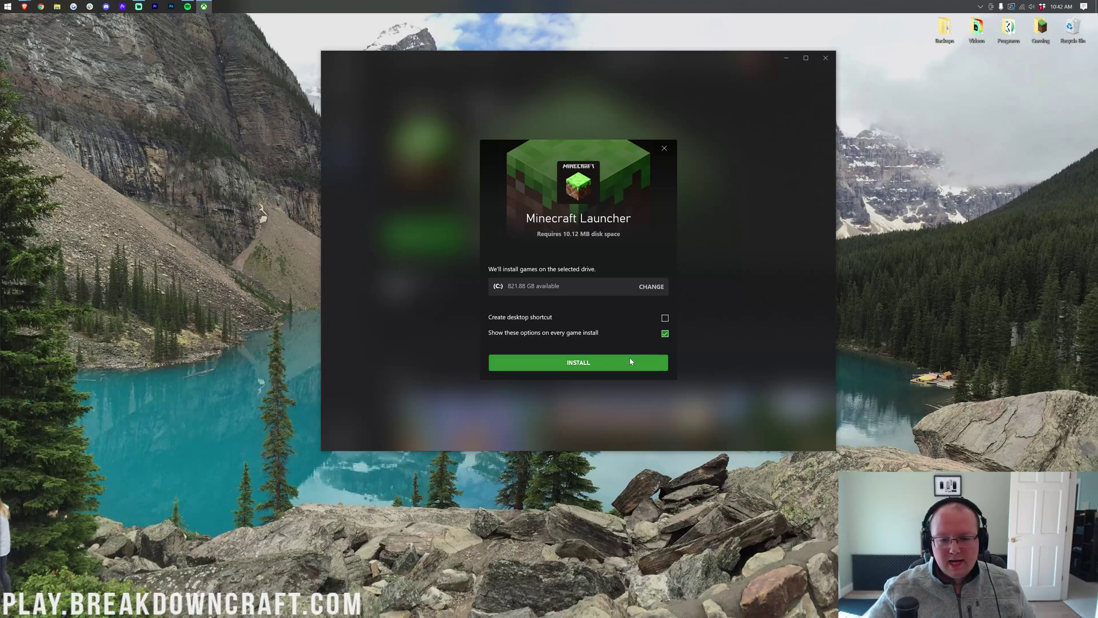
Install the Minecraft Launcher, launch it with PLAY, and close the Xbox app.
left_click(578, 363)
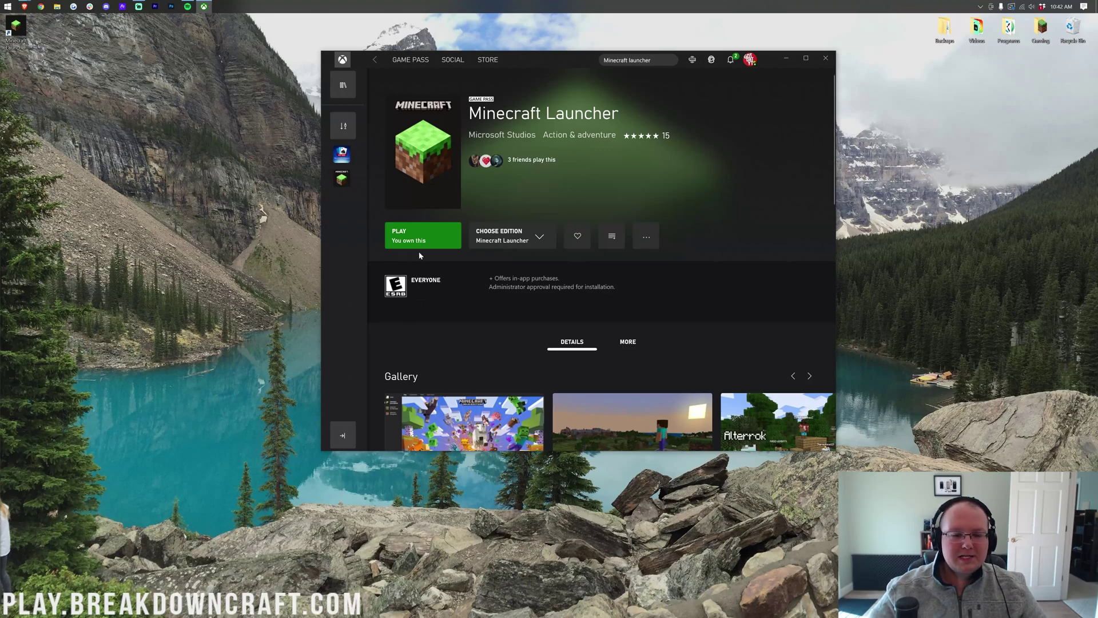
left_click(410, 241)
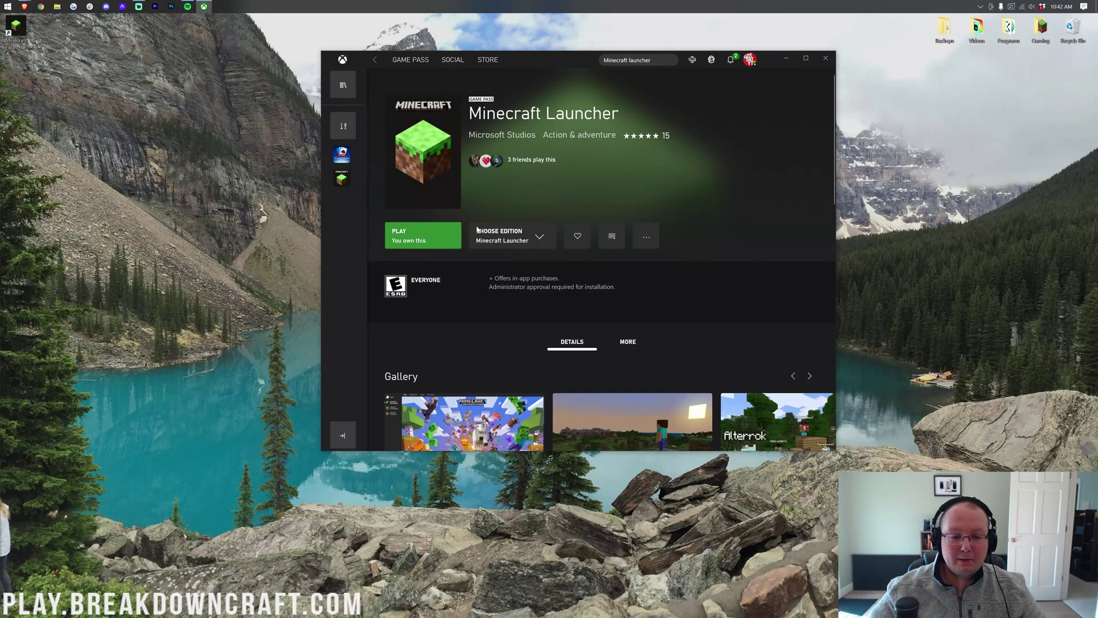
left_click(828, 64)
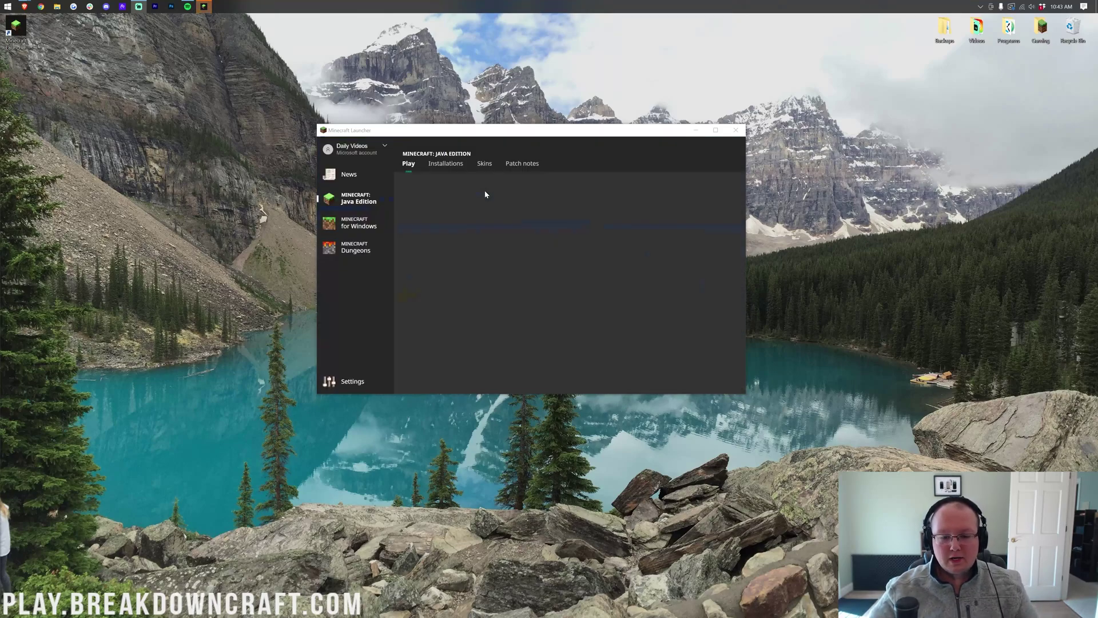
Sign in to the launcher through View all accounts and Microsoft Login, confirming the account.
left_click(350, 148)
left_click(355, 233)
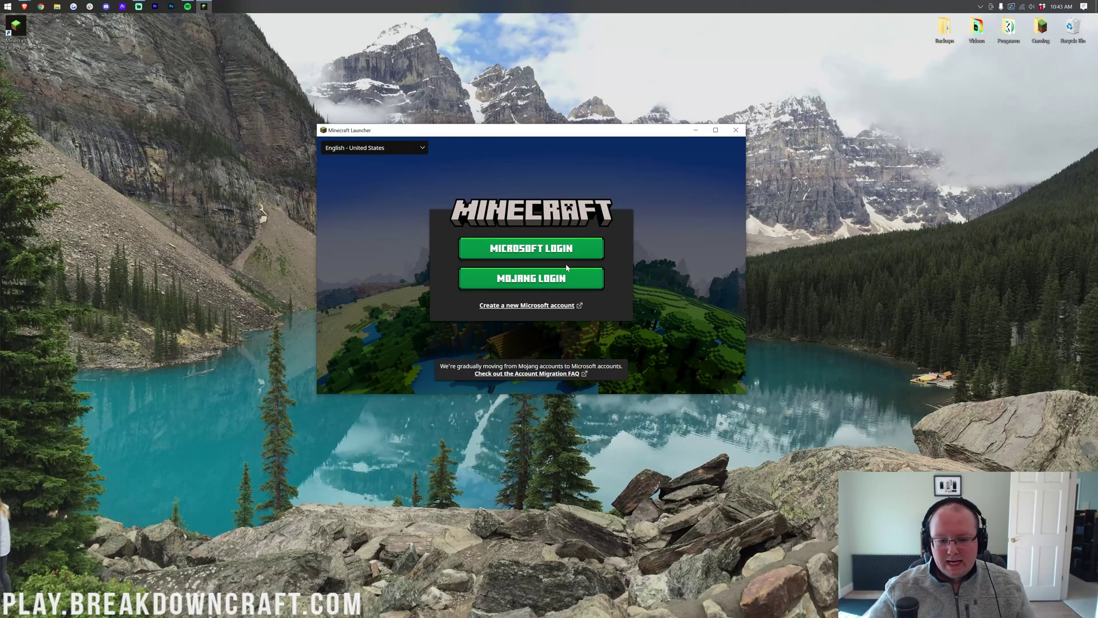
left_click(560, 260)
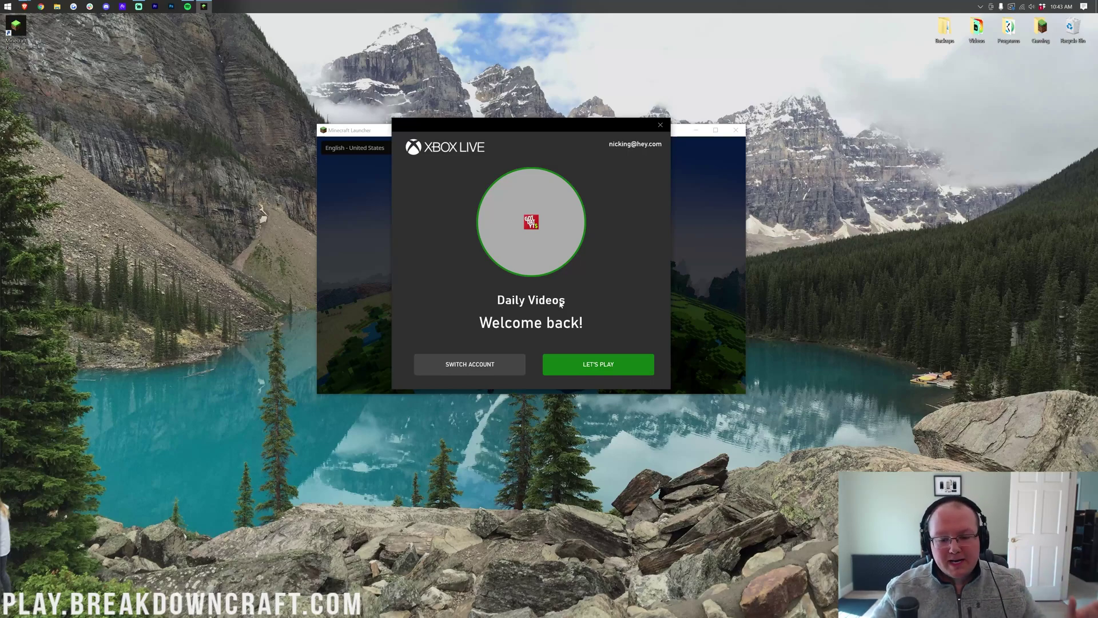
left_click(599, 370)
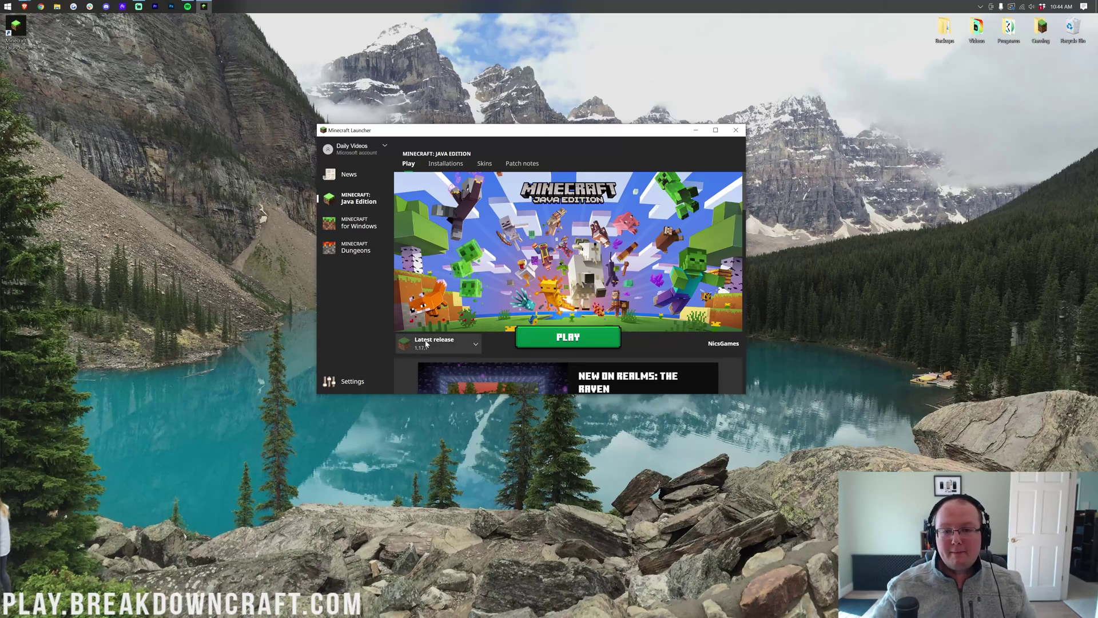
Launch Java Edition 1.17.1 (Latest release) to reach its title menu.
left_click(599, 347)
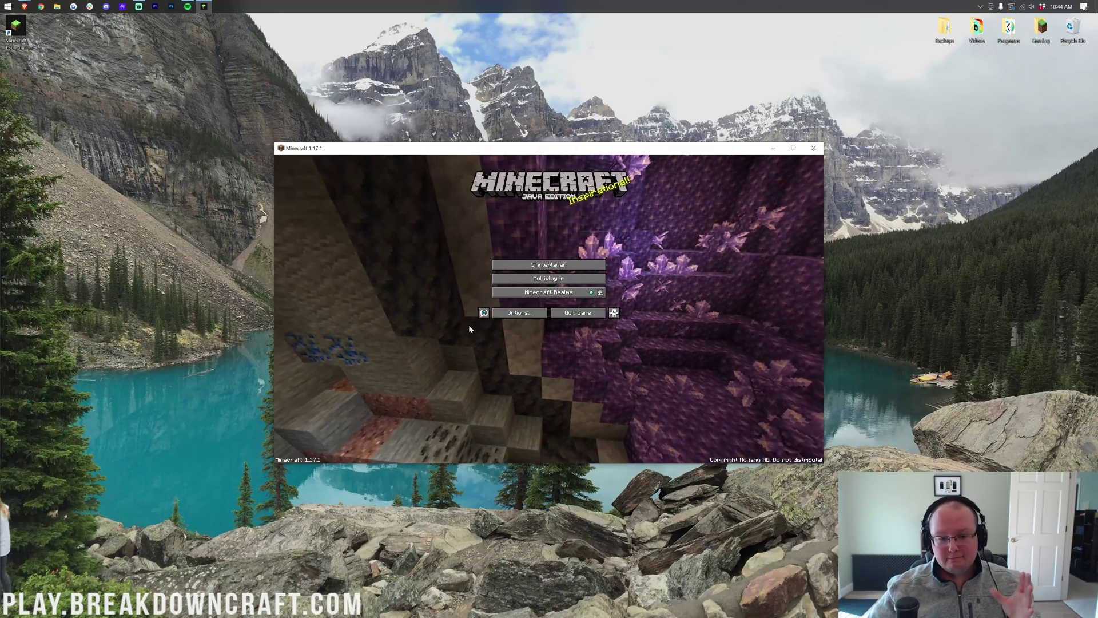
Return to the title menu and delete the old server entry from the Multiplayer list.
left_click(510, 314)
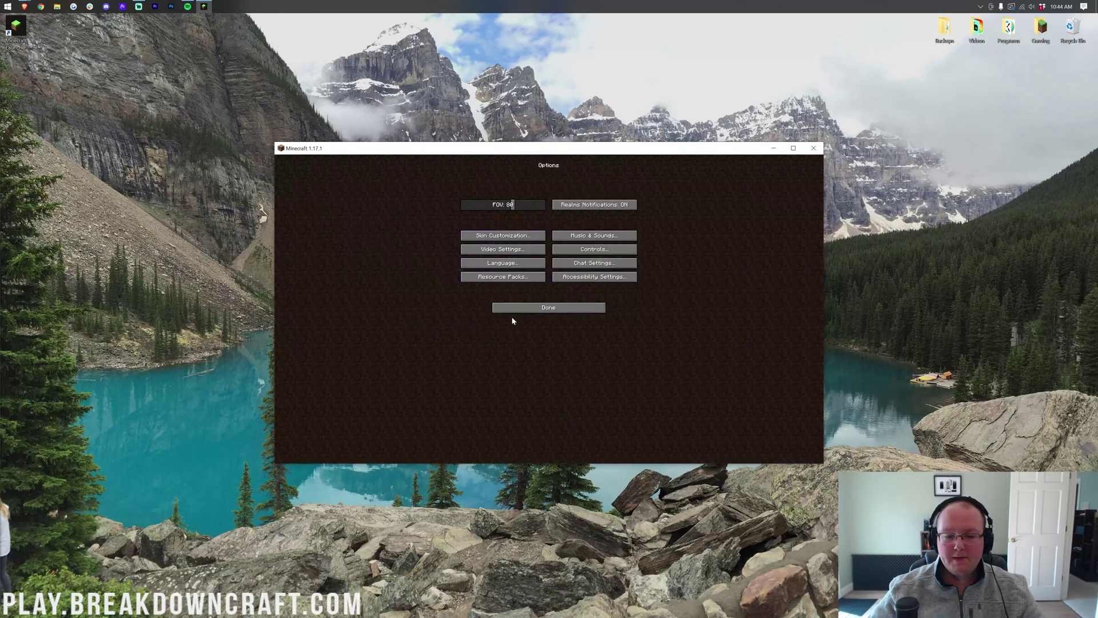
left_click(518, 309)
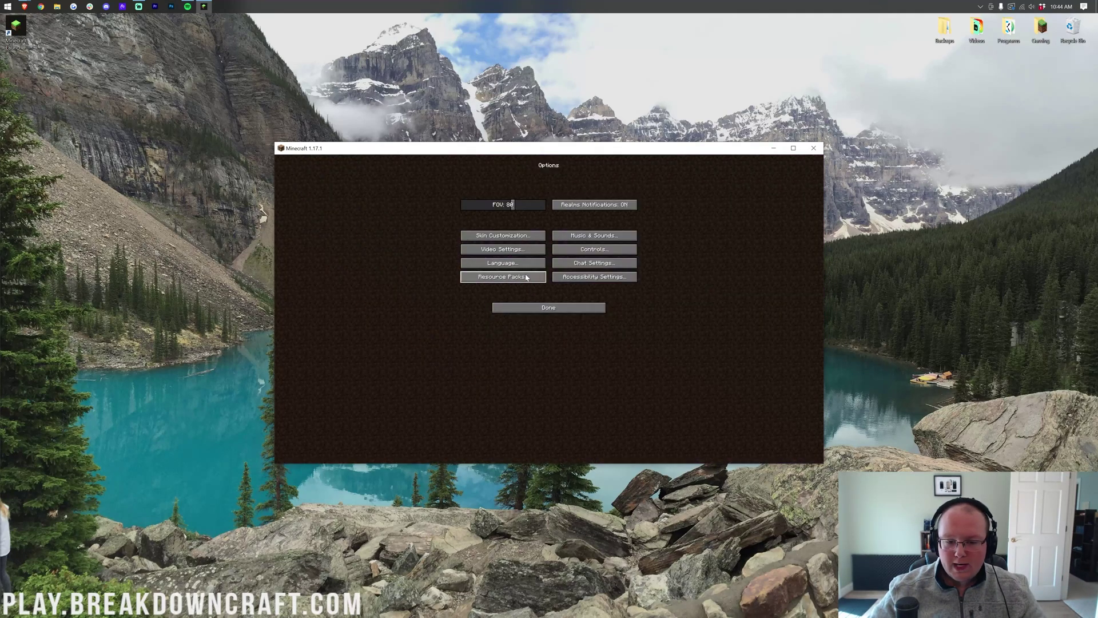
left_click(539, 308)
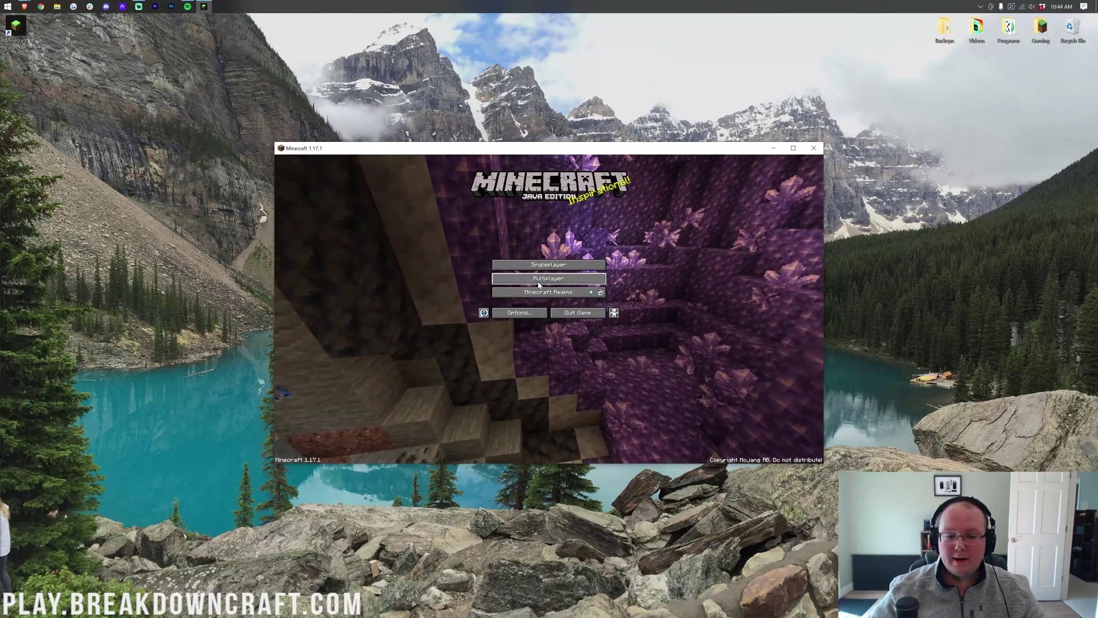
left_click(539, 278)
left_click(515, 451)
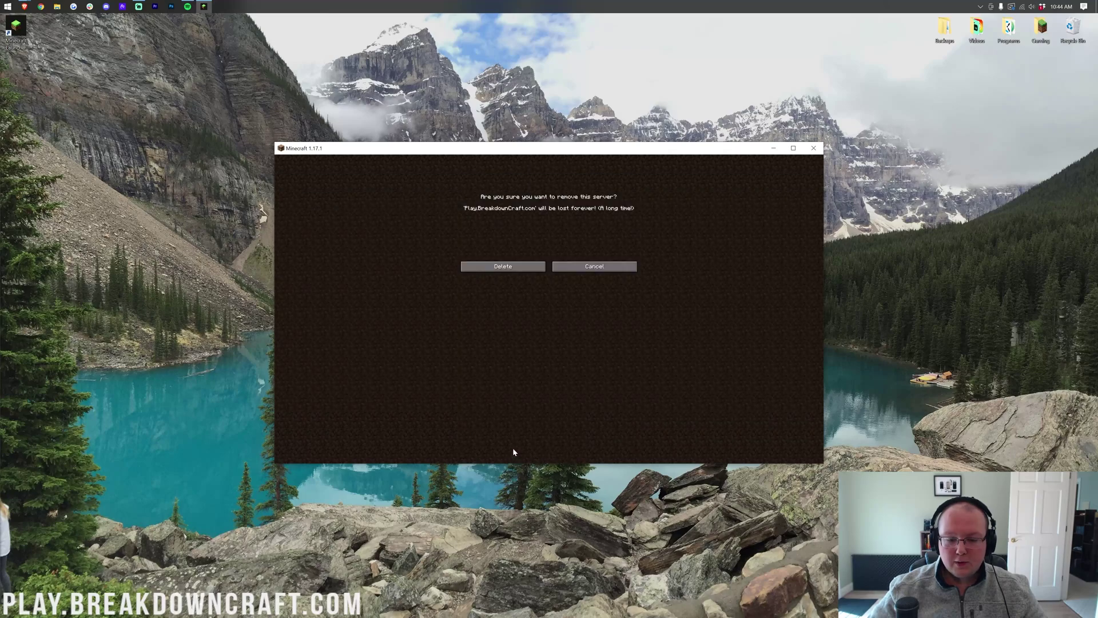
left_click(519, 267)
Add a server named and addressed Play.BreakdownCraft.com and save it.
left_click(606, 439)
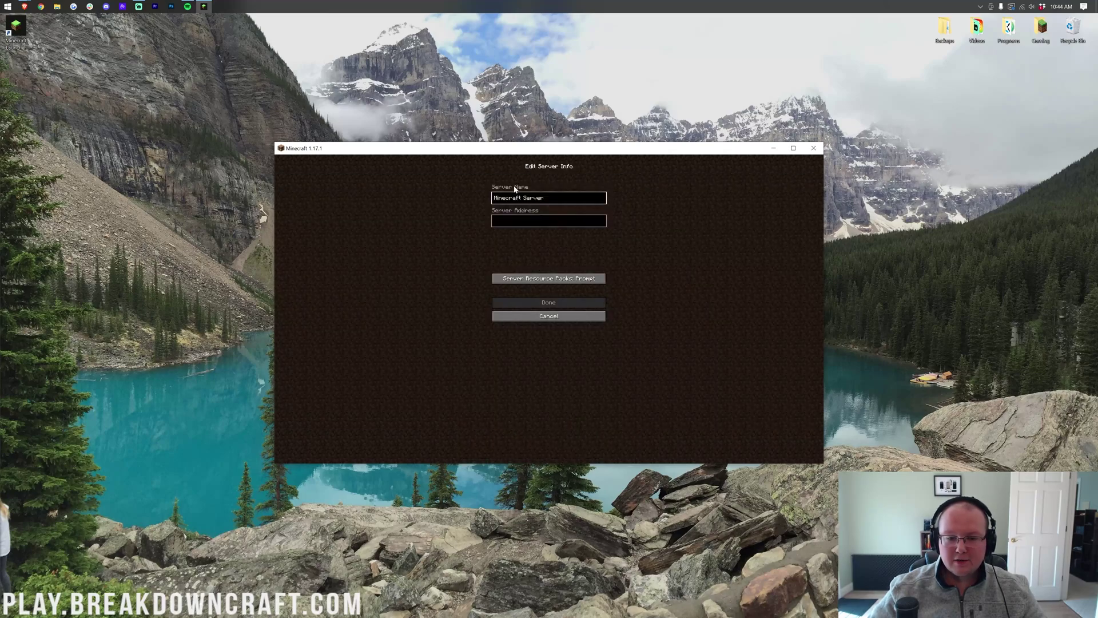
key("ctrl+a")
type("Play")
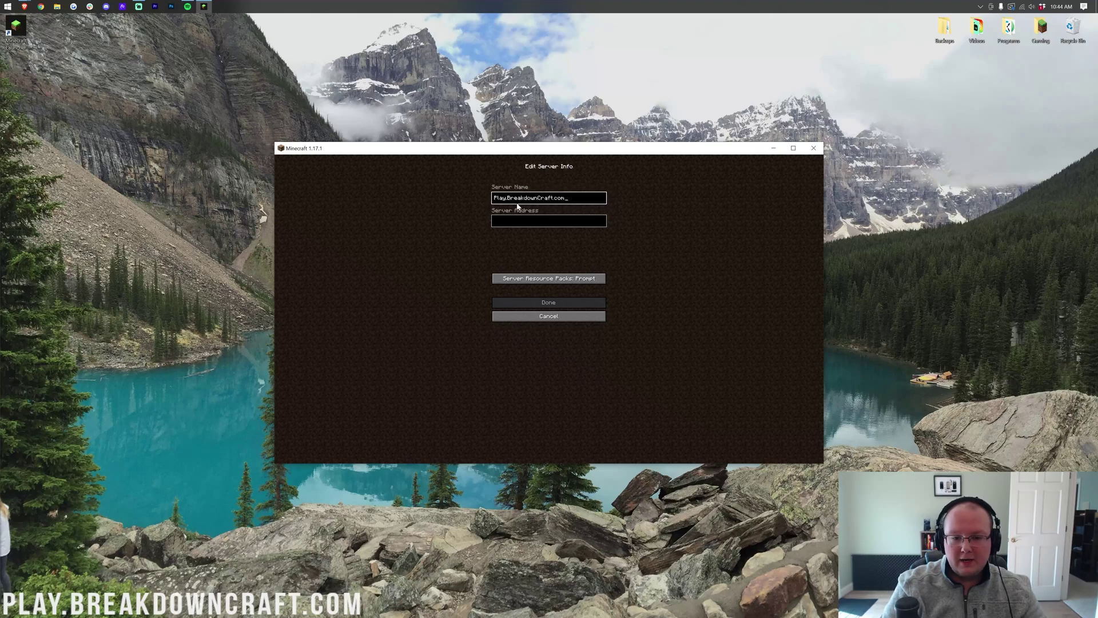
key("Tab")
type("Play.")
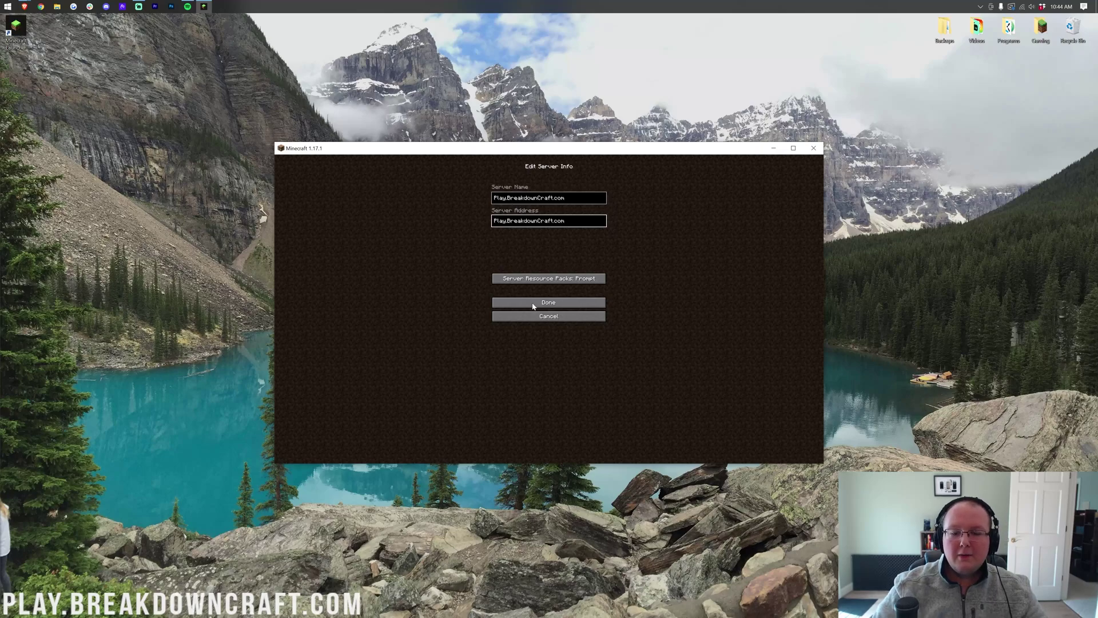
left_click(559, 306)
mouse_move(549, 184)
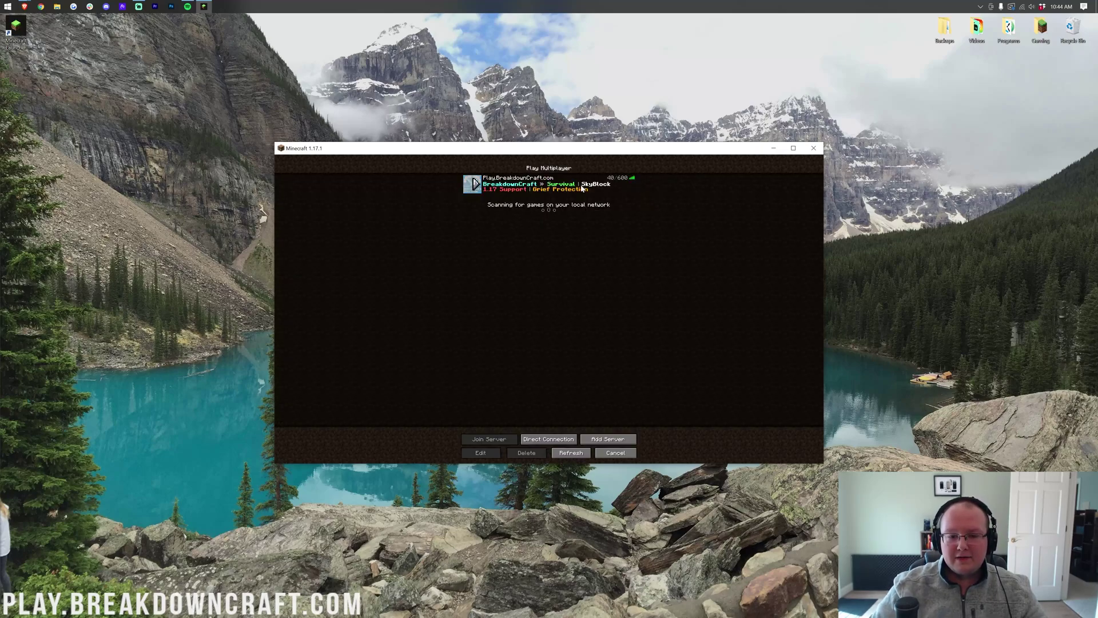
Join Play.BreakdownCraft.com and walk through the gate onto the courtyard's grass planter.
double_click(538, 185)
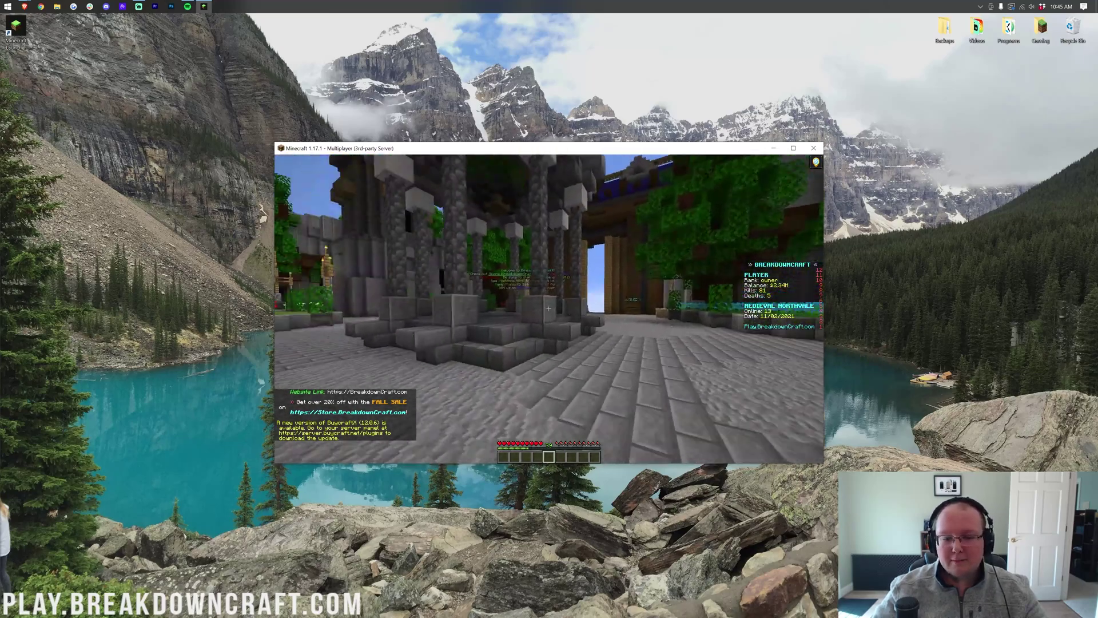
key("w")
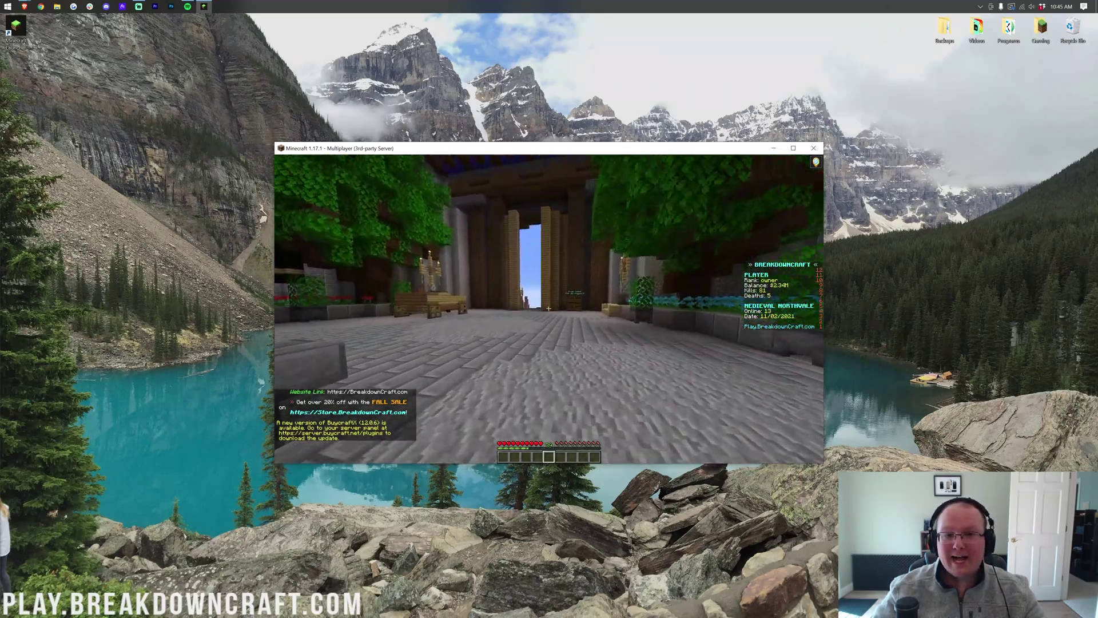
key("w")
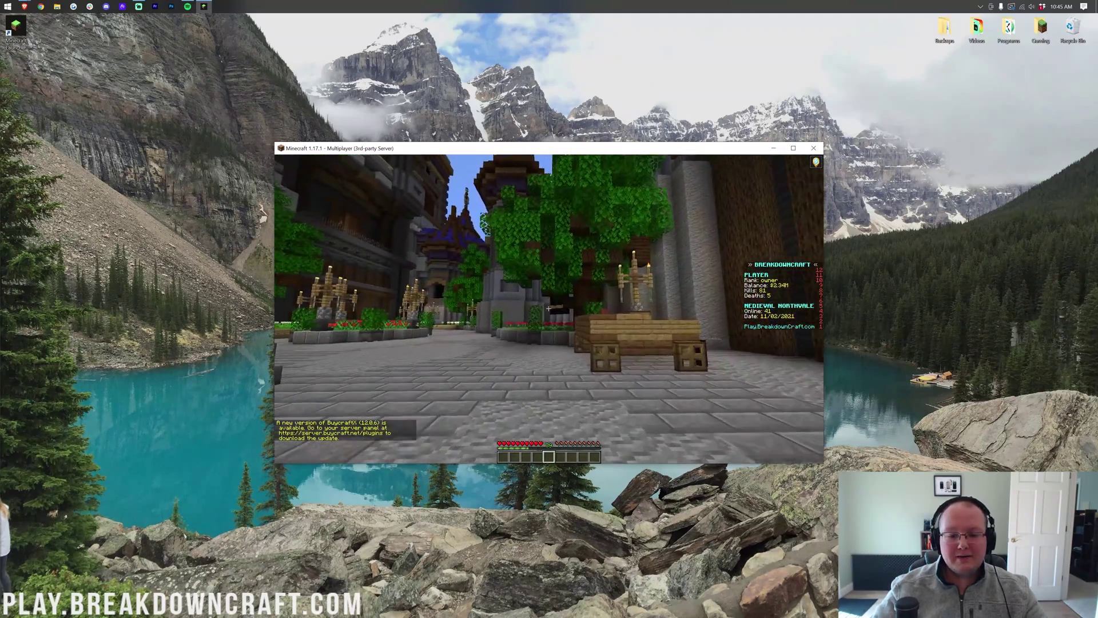
key("w")
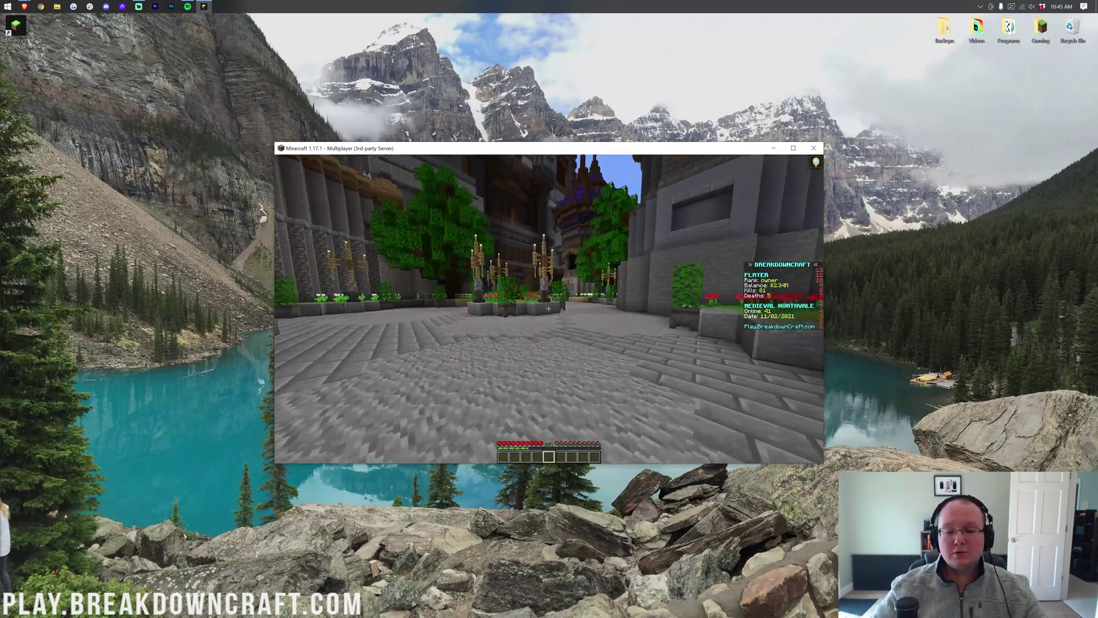
key("w")
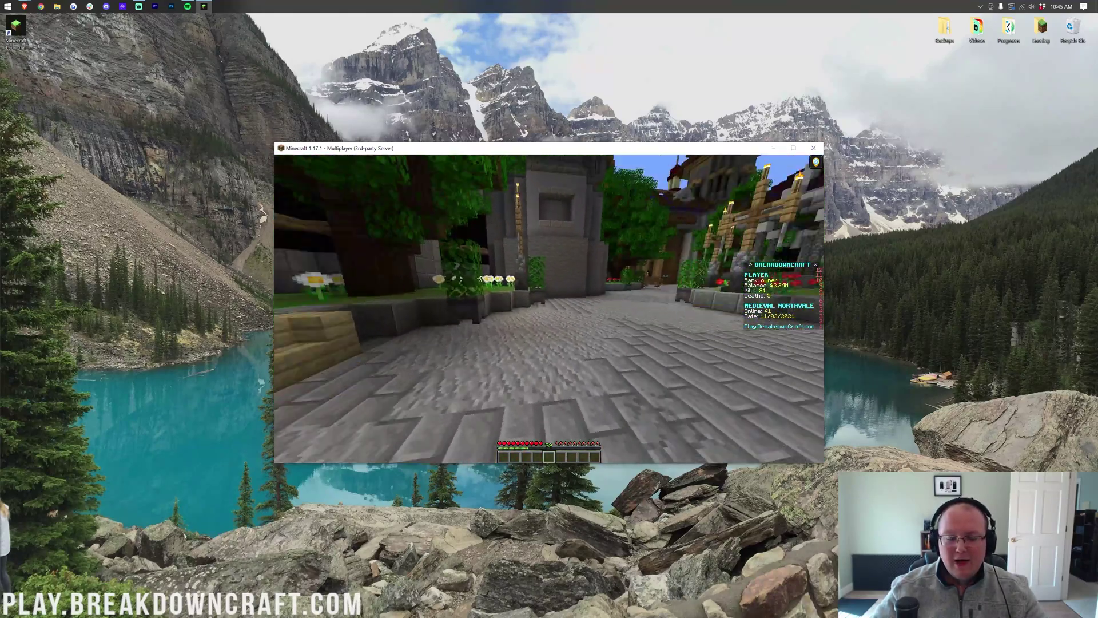
Walk along the wall through the castle courtyard, past the archway and pillars toward the tree.
key("w")
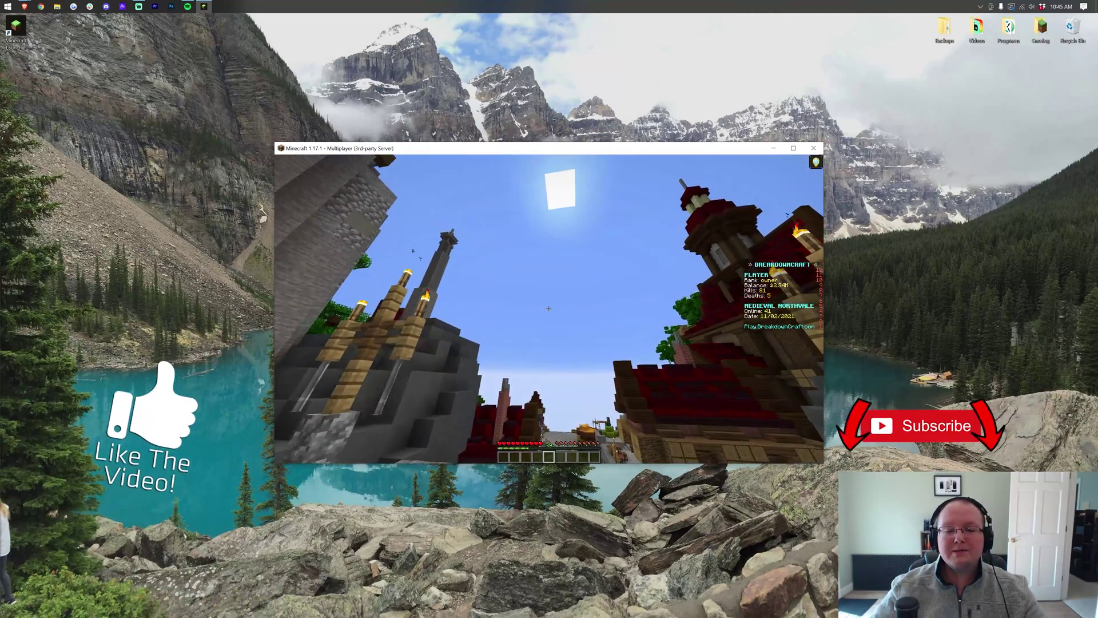
key("w")
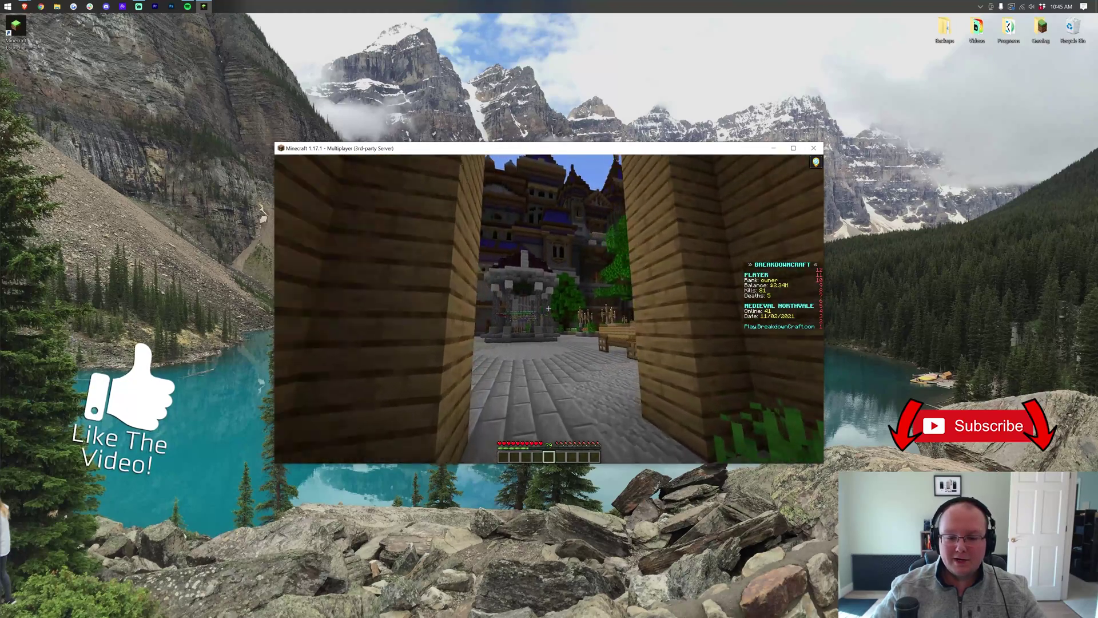
key("w")
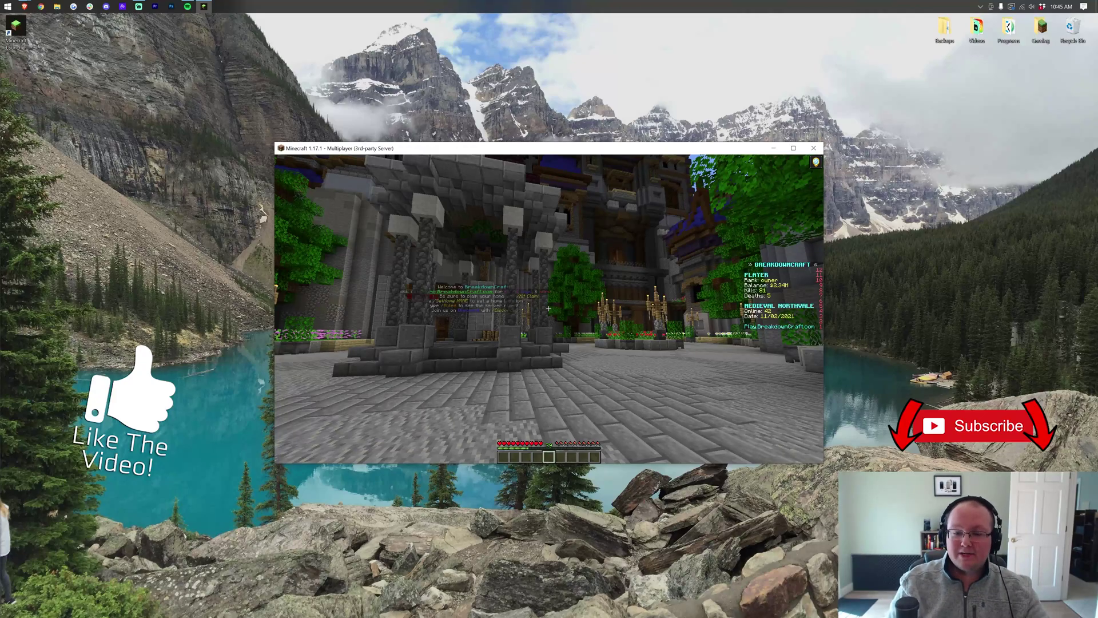
key("w")
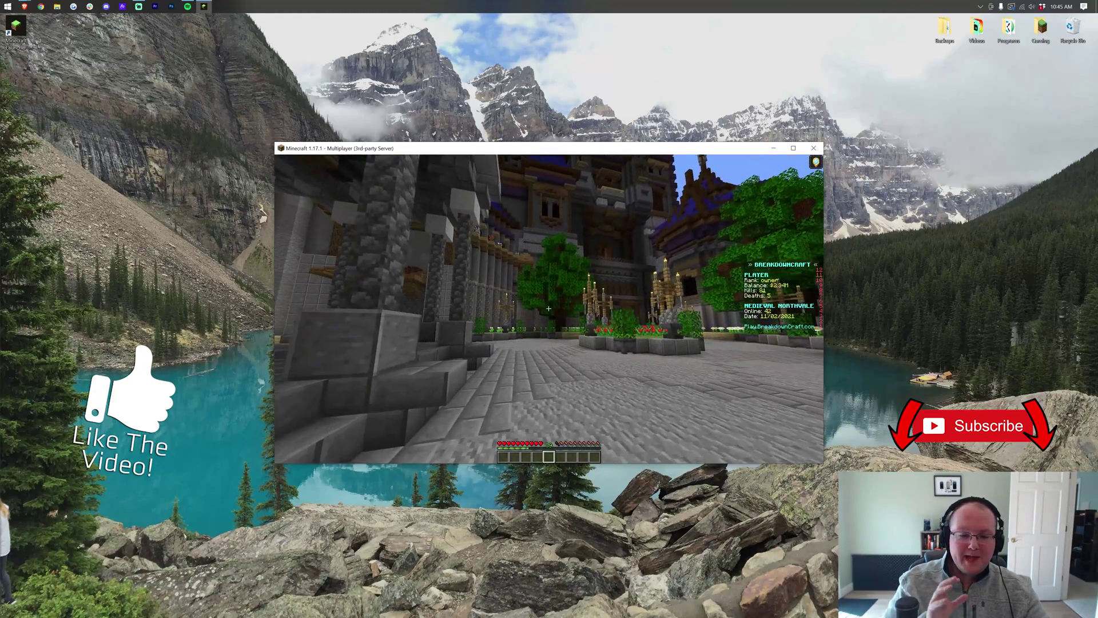
key("w")
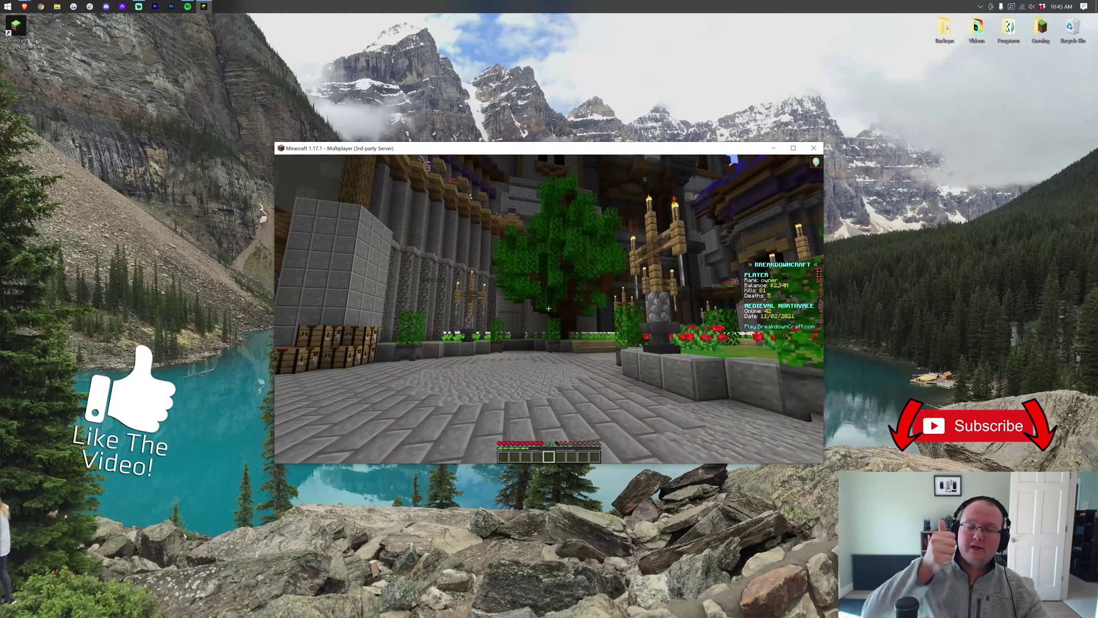